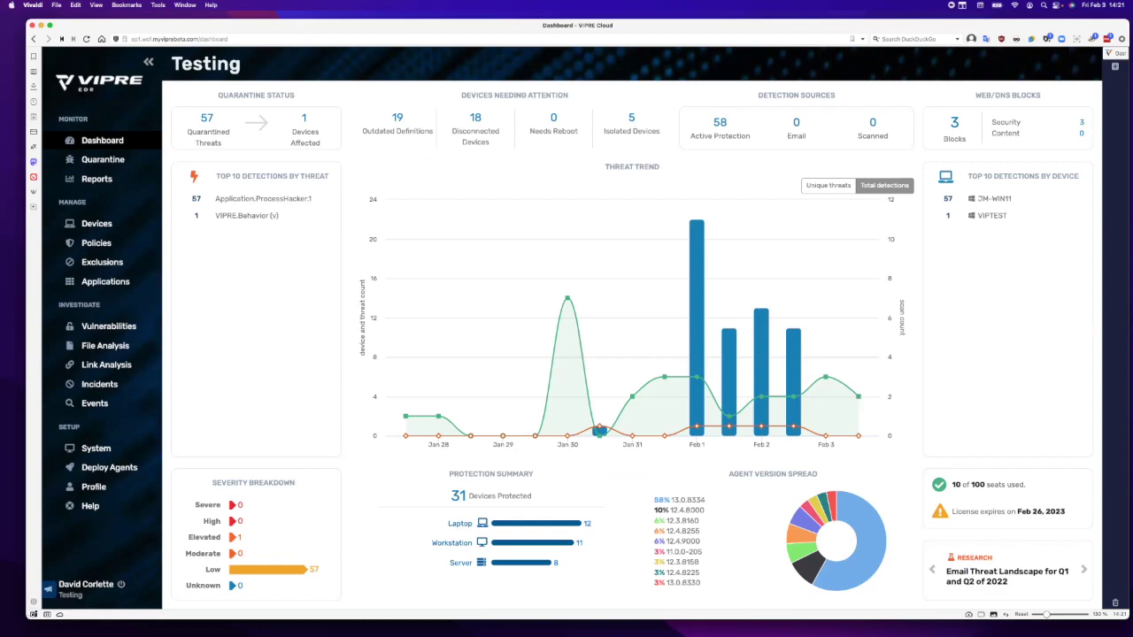
- Narrow the browser window so the VIPRE Testing dashboard reflows into a compact layout
left_click_drag(25, 617, 685, 481)
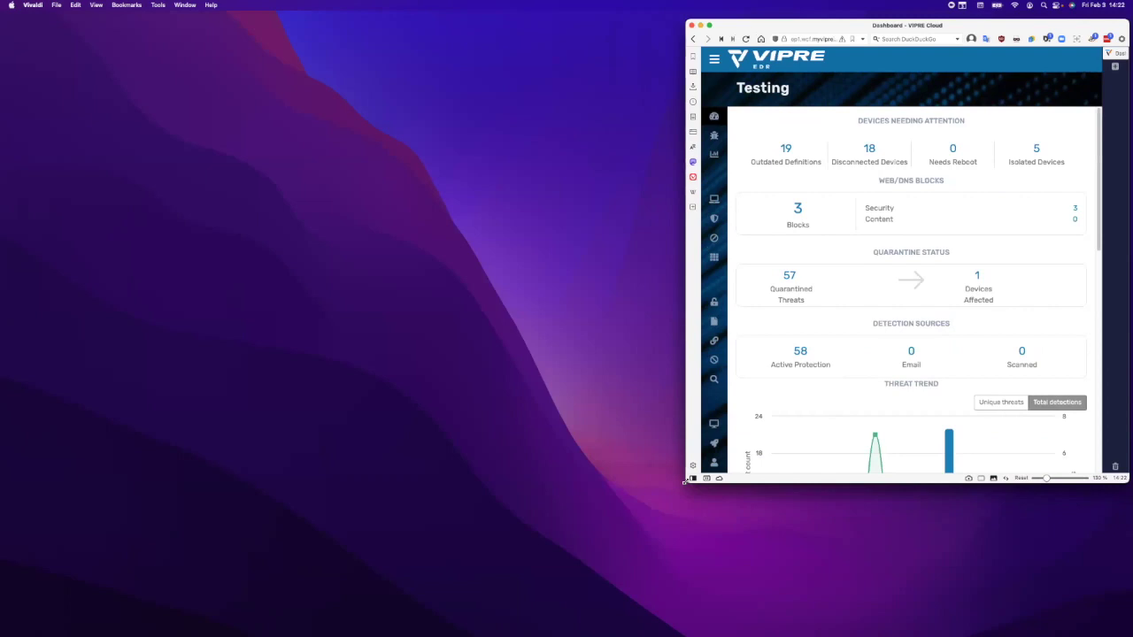
left_click_drag(685, 481, 755, 469)
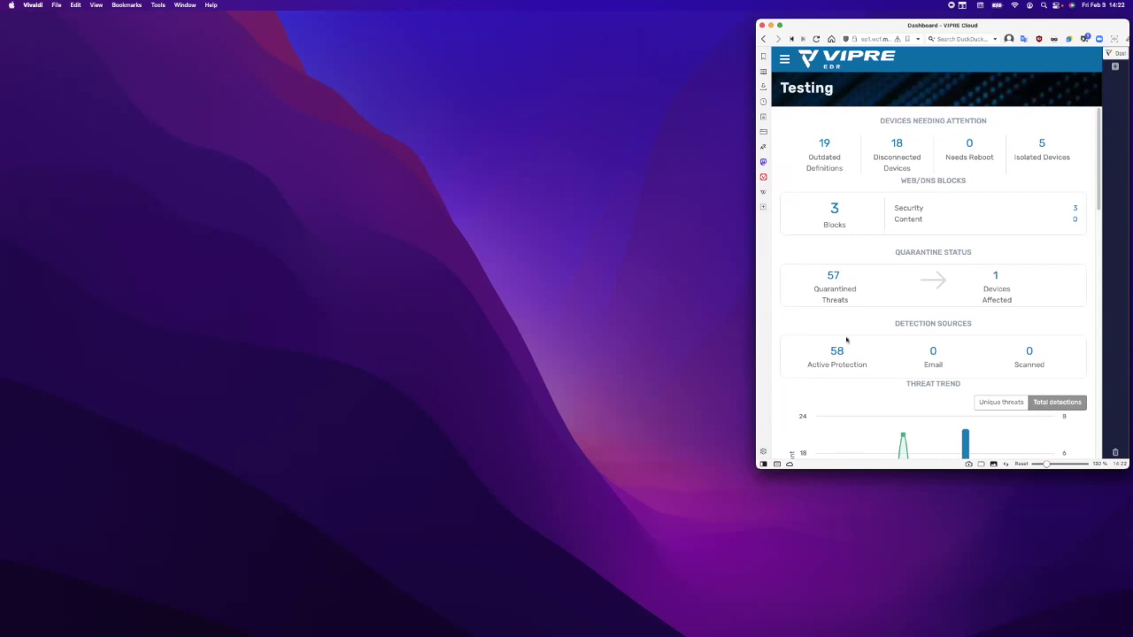
scroll(849, 337, "down", 15)
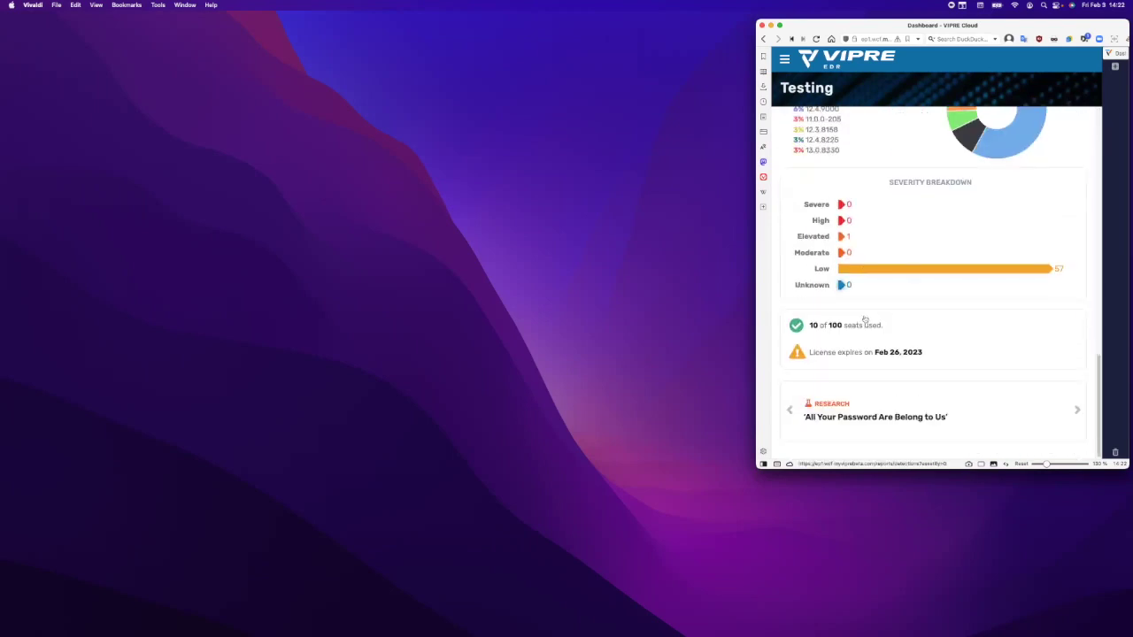
scroll(865, 319, "up", 10)
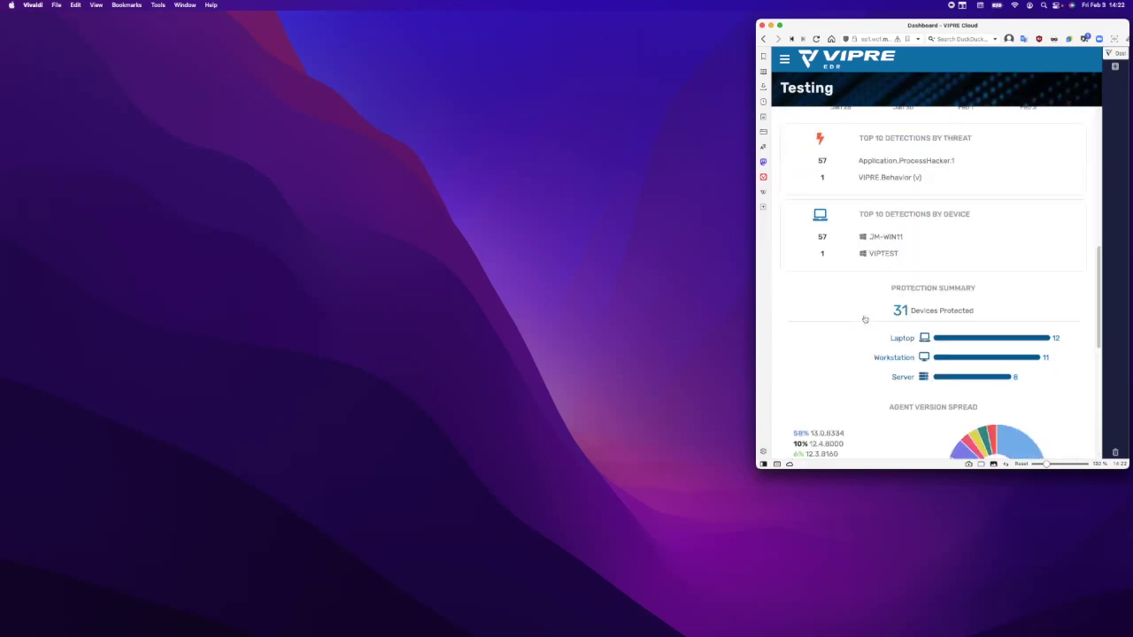
scroll(865, 319, "up", 5)
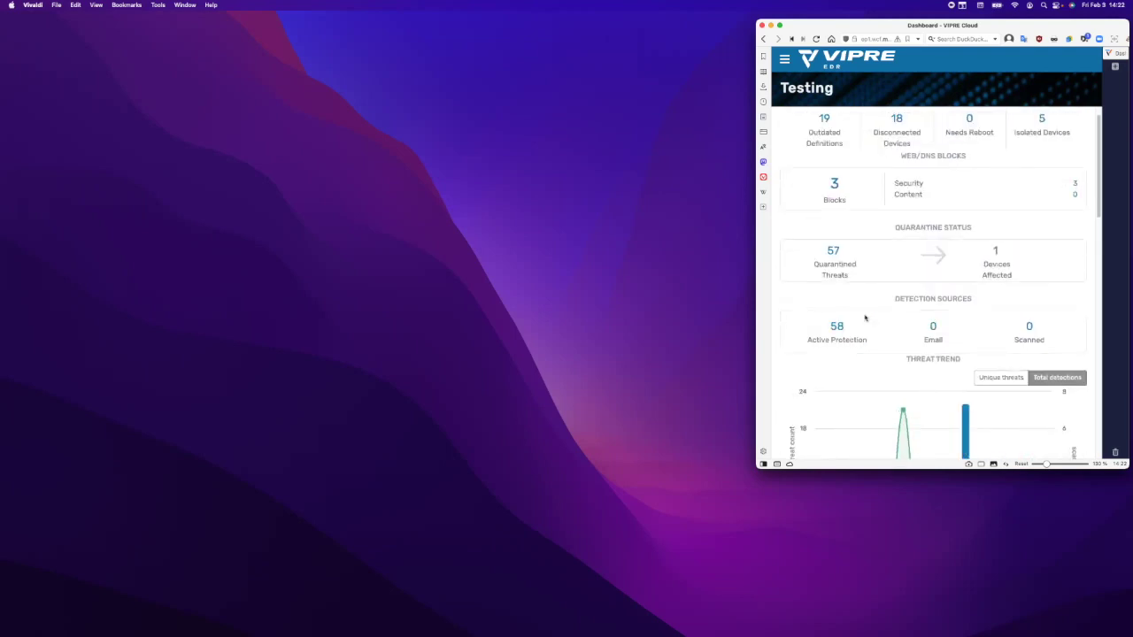
scroll(865, 319, "up", 1)
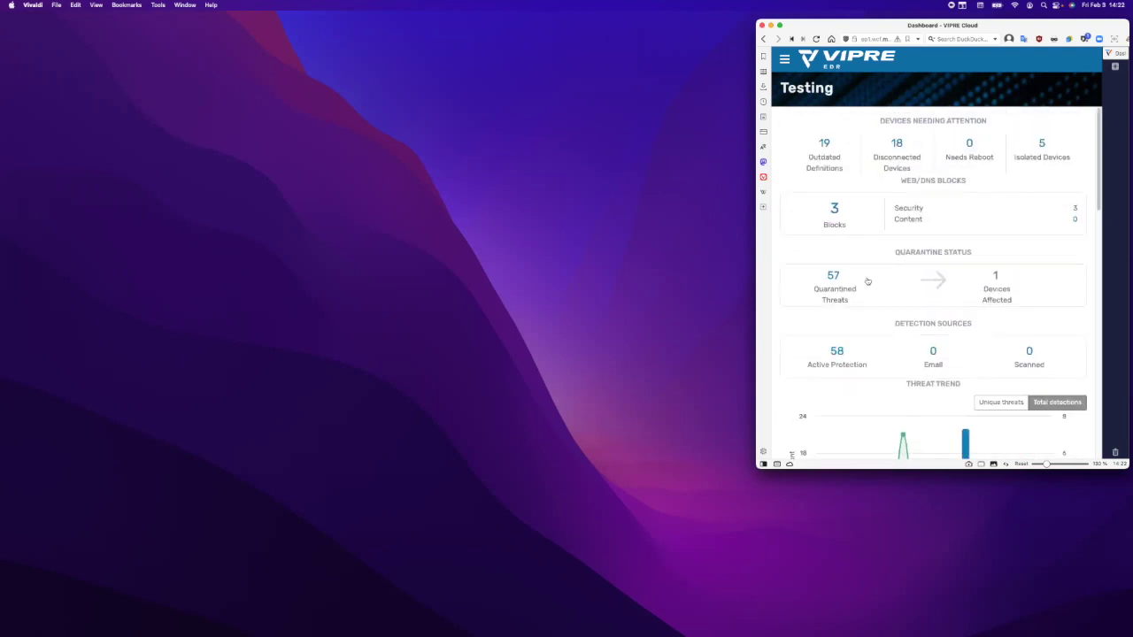
left_click(824, 144)
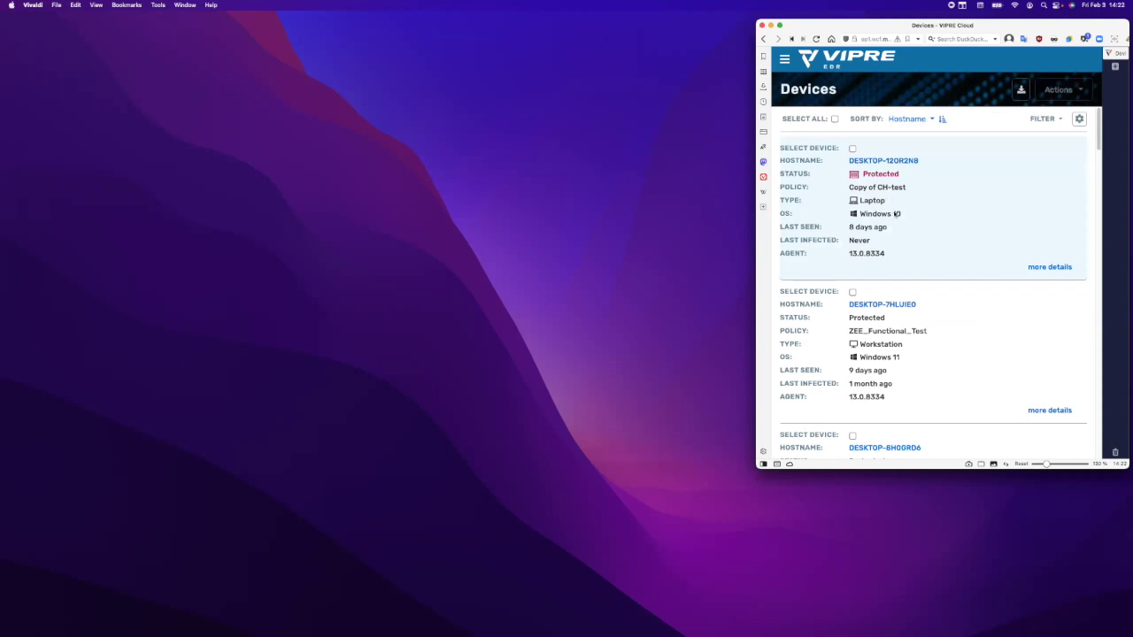
left_click(1053, 268)
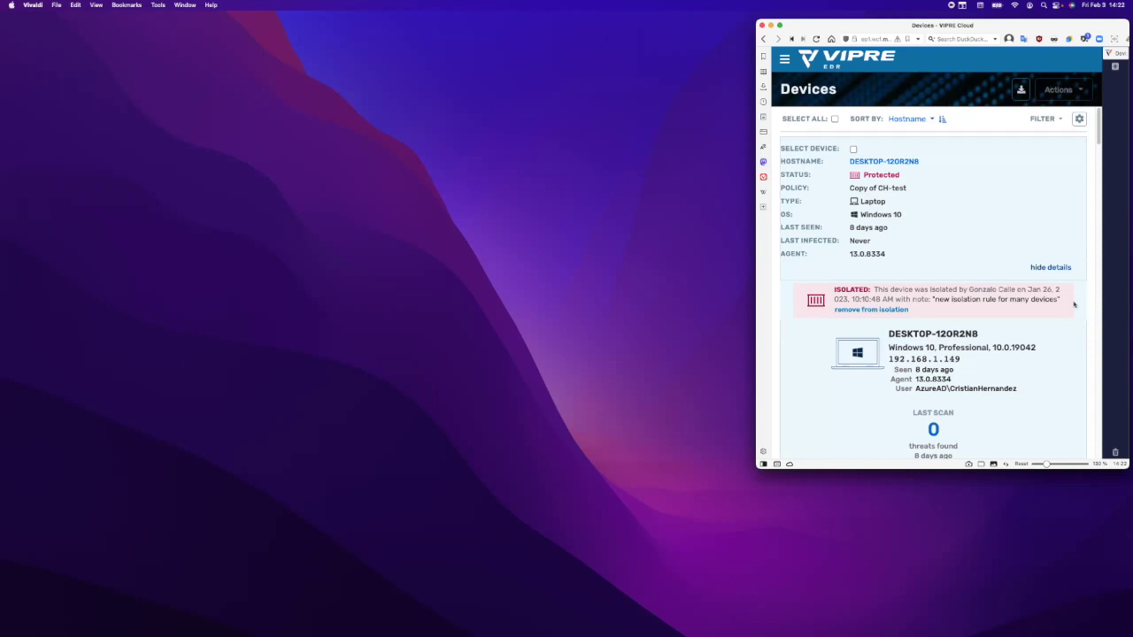
left_click(779, 25)
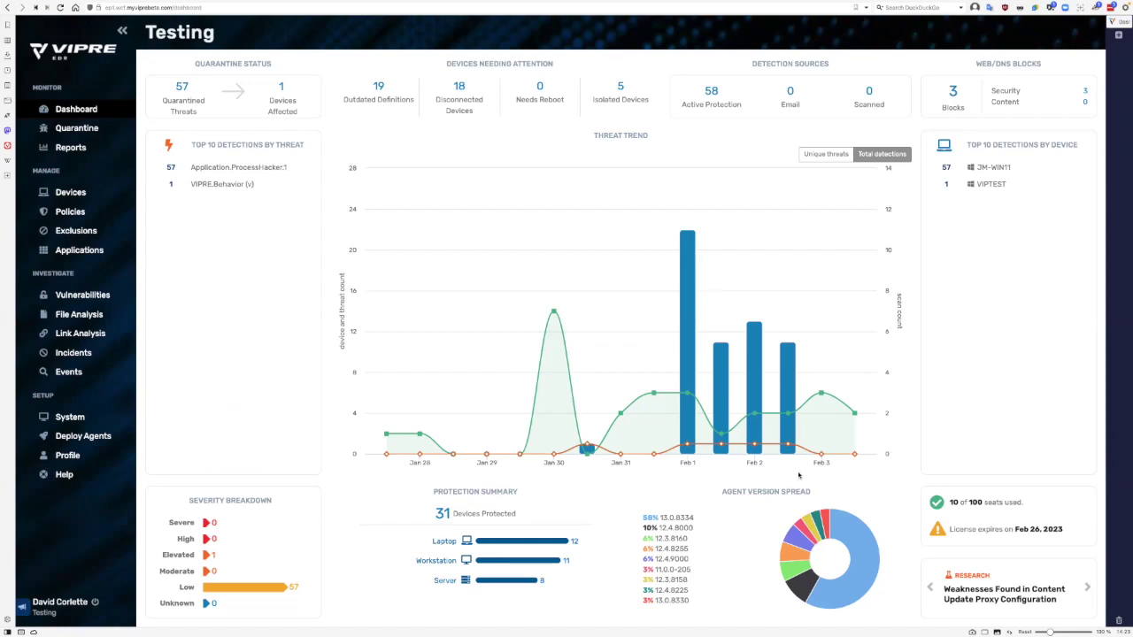
key("ctrl+Left")
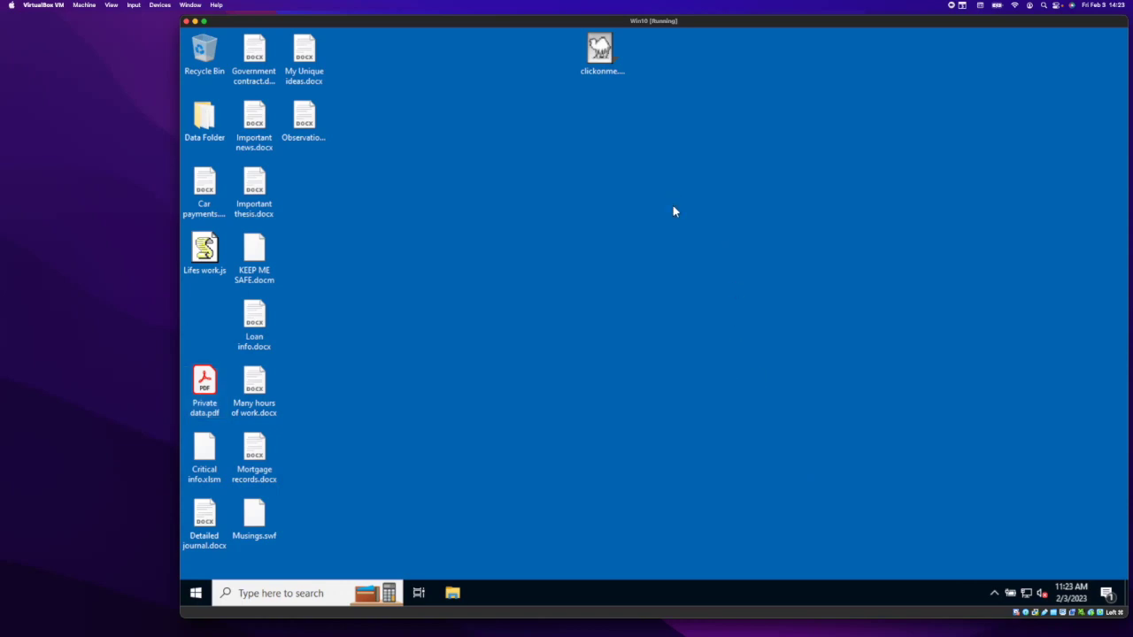
- Move clickonme.exe to the middle of the Win10 VM desktop and run it
double_click(595, 69)
left_click_drag(605, 178, 599, 262)
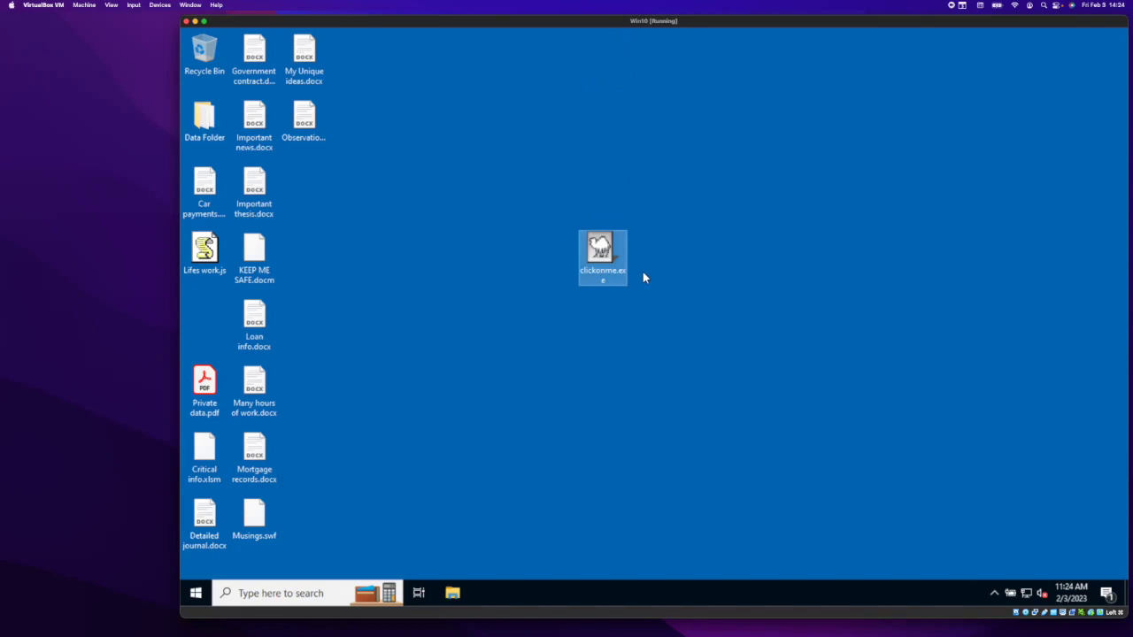
double_click(599, 251)
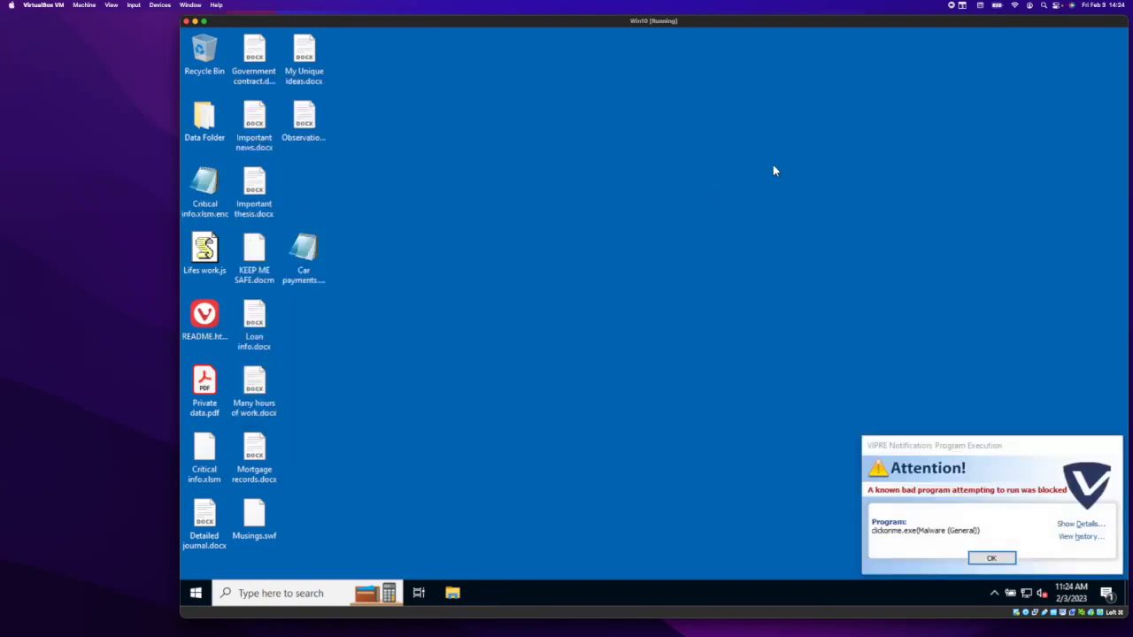
- Dismiss VIPRE's blocked-program alert and select Many hours of work.docx and Mortgage records.docx
left_click(996, 558)
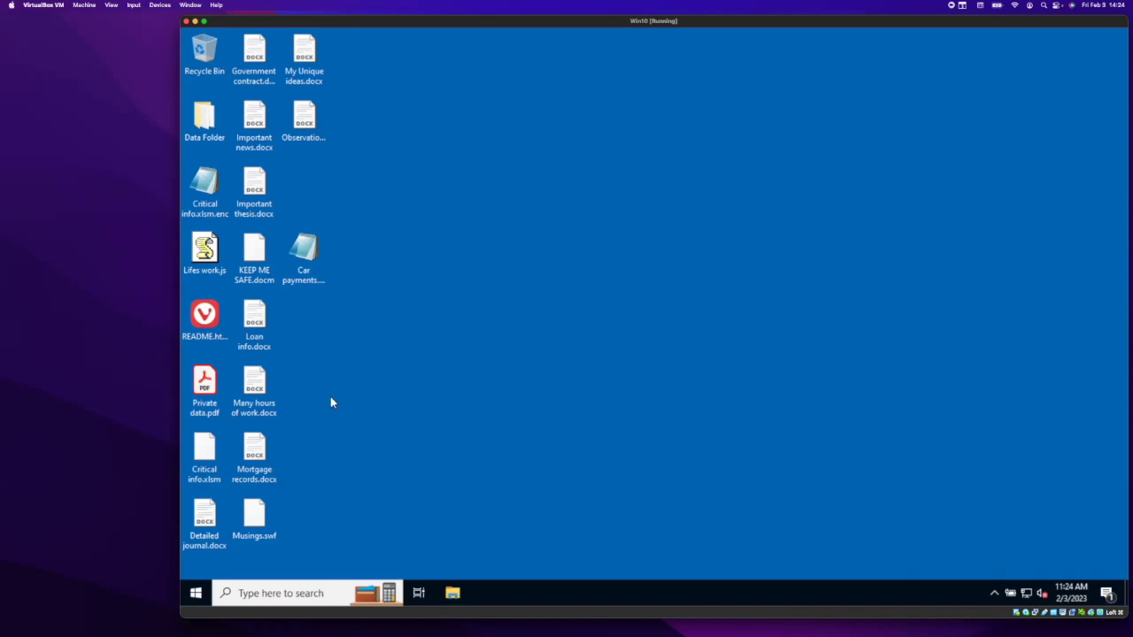
left_click(262, 389)
left_click(258, 454, "ctrl")
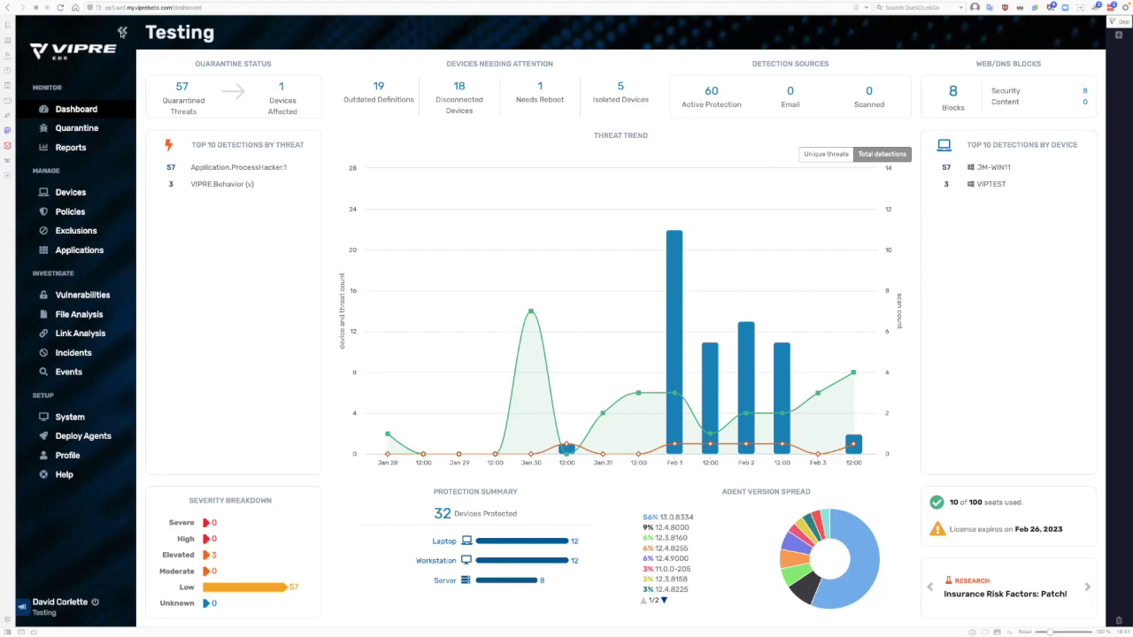
- Open the Incidents list showing the last 30 days
left_click(71, 354)
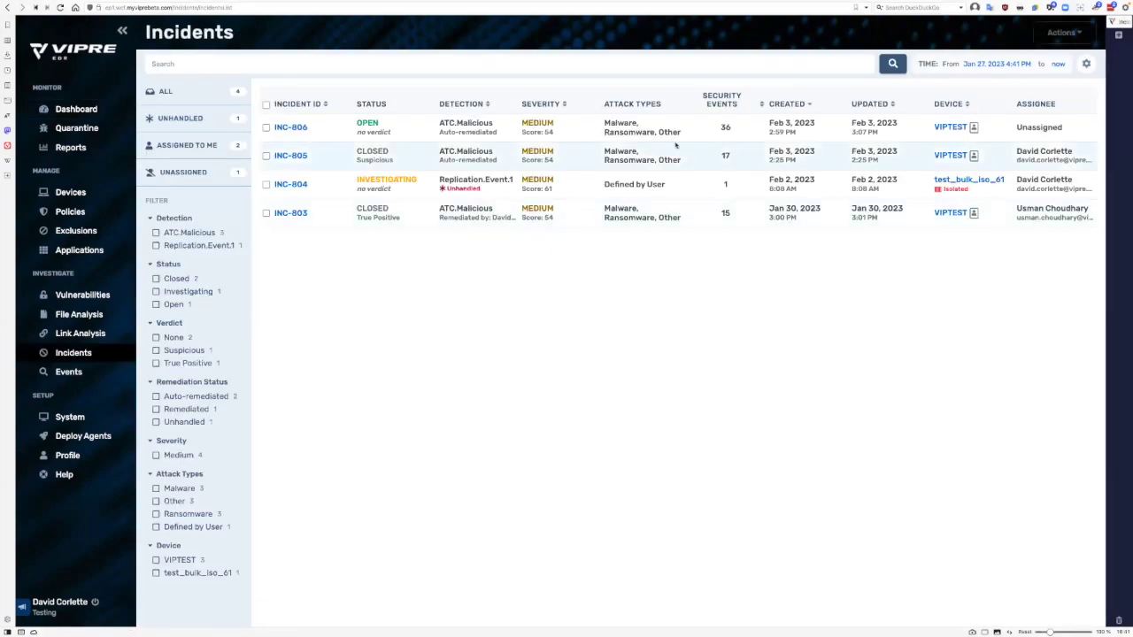
left_click(989, 63)
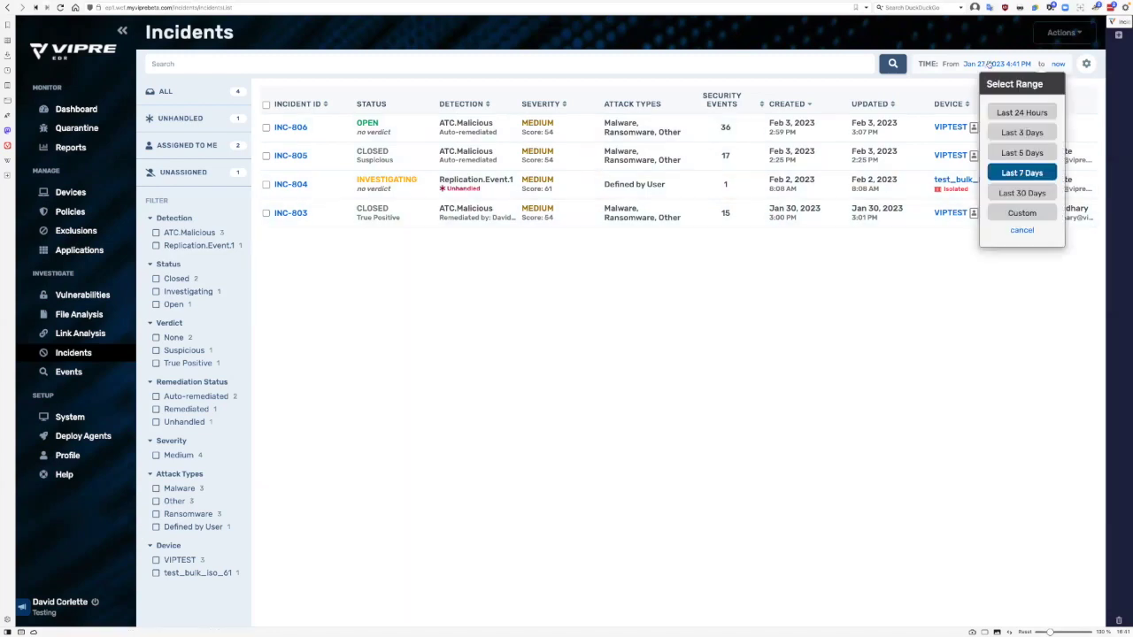
left_click(1023, 193)
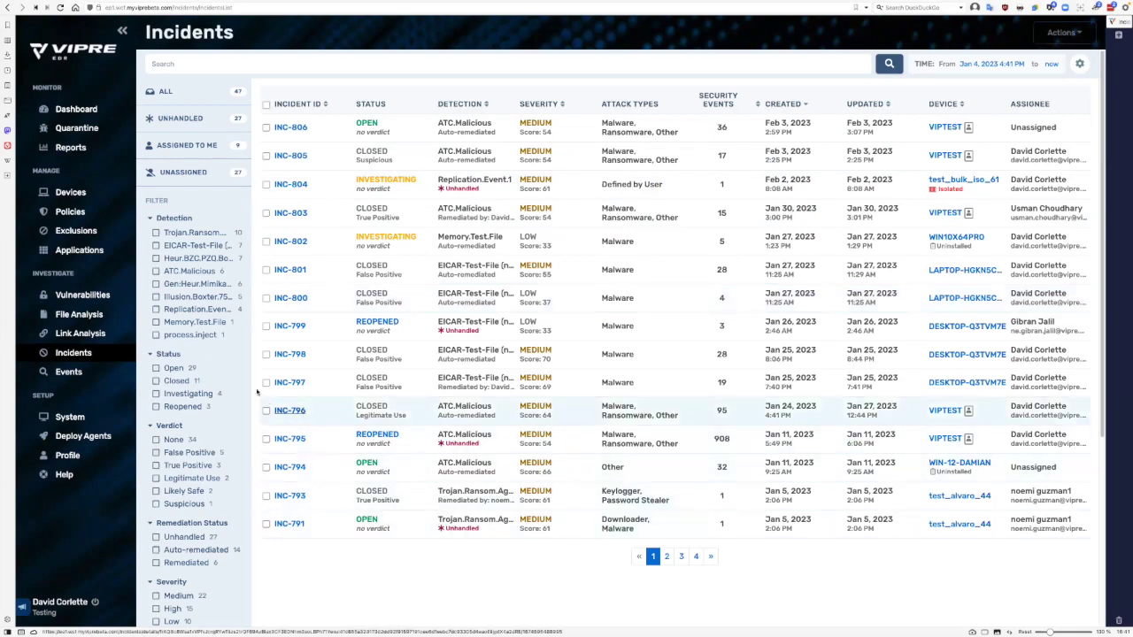
- Try the Investigating, assigned-to-me, auto-remediated and unhandled filters, then sort by severity and newest ID
left_click(191, 395)
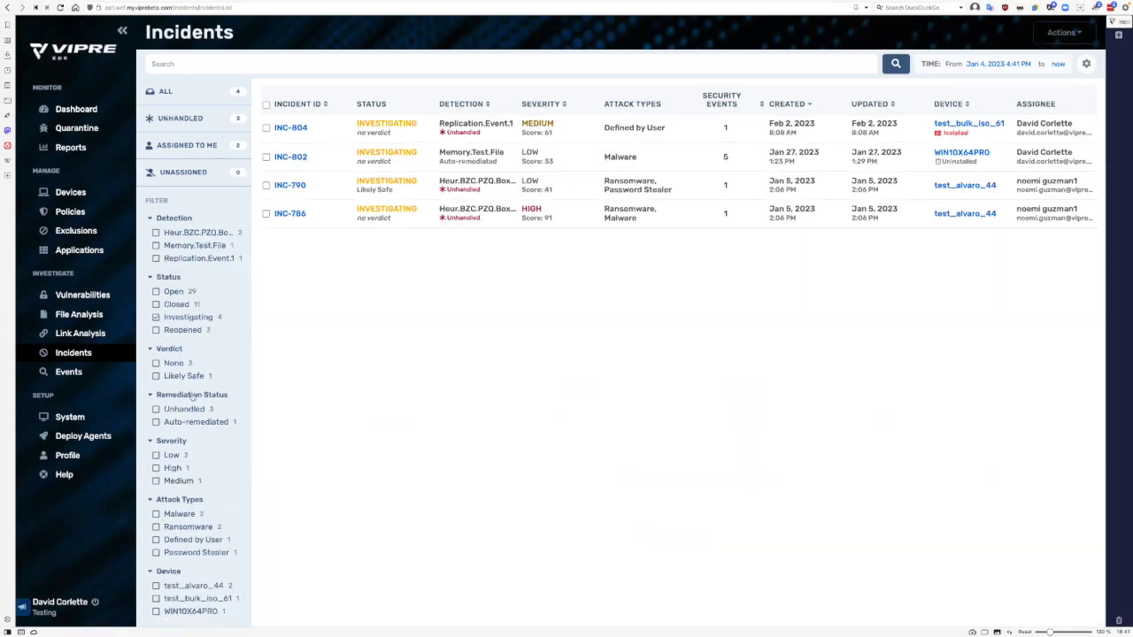
left_click(181, 317)
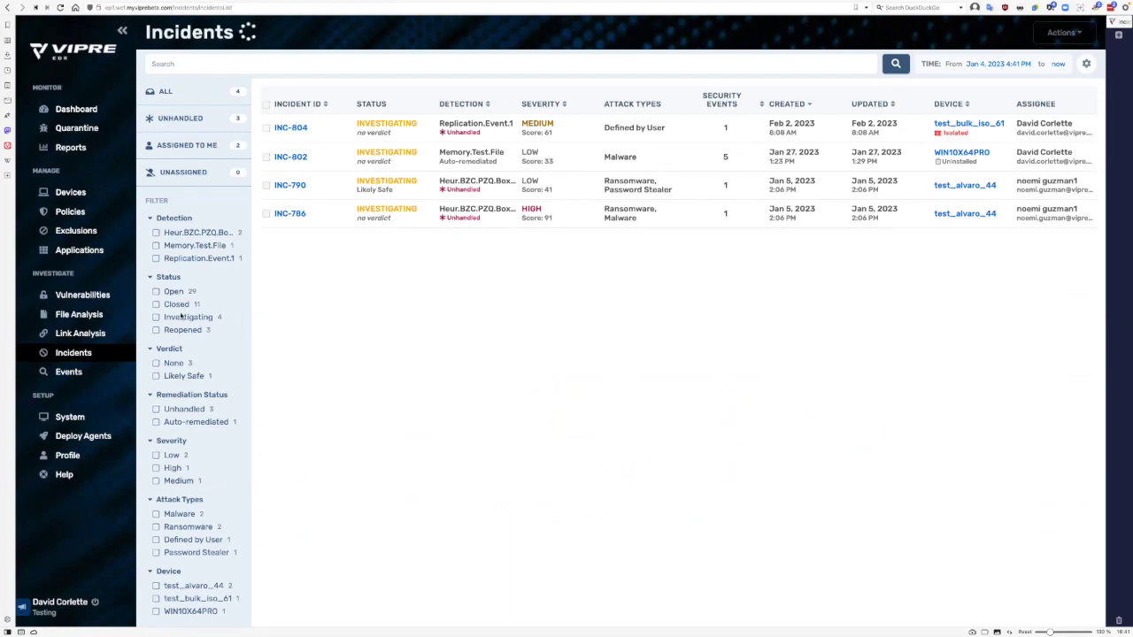
left_click(177, 149)
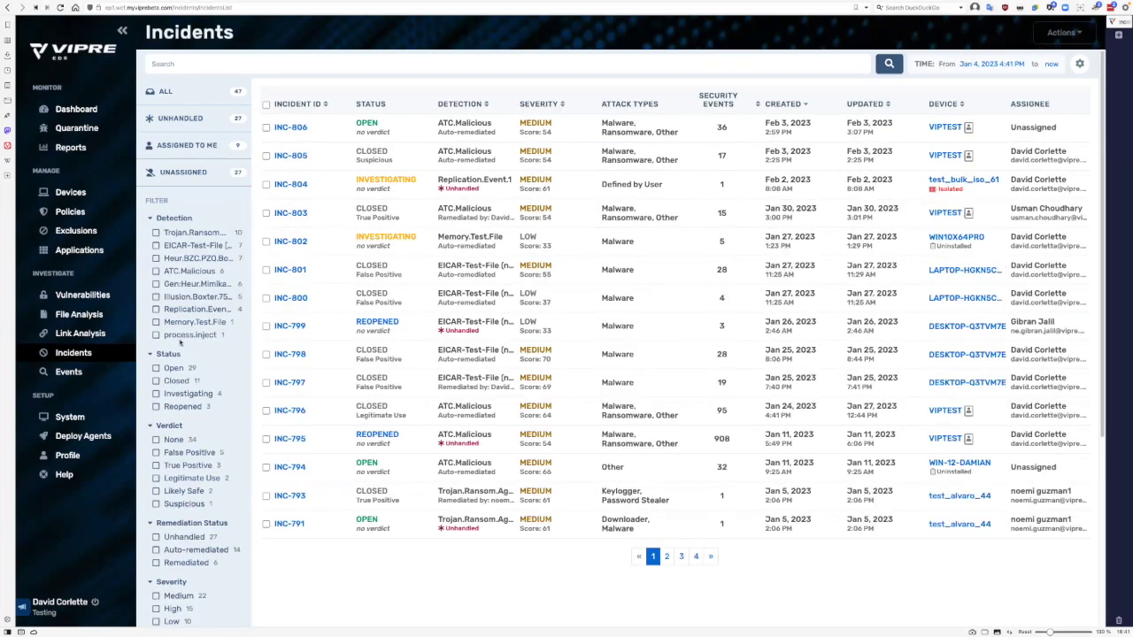
left_click(187, 550)
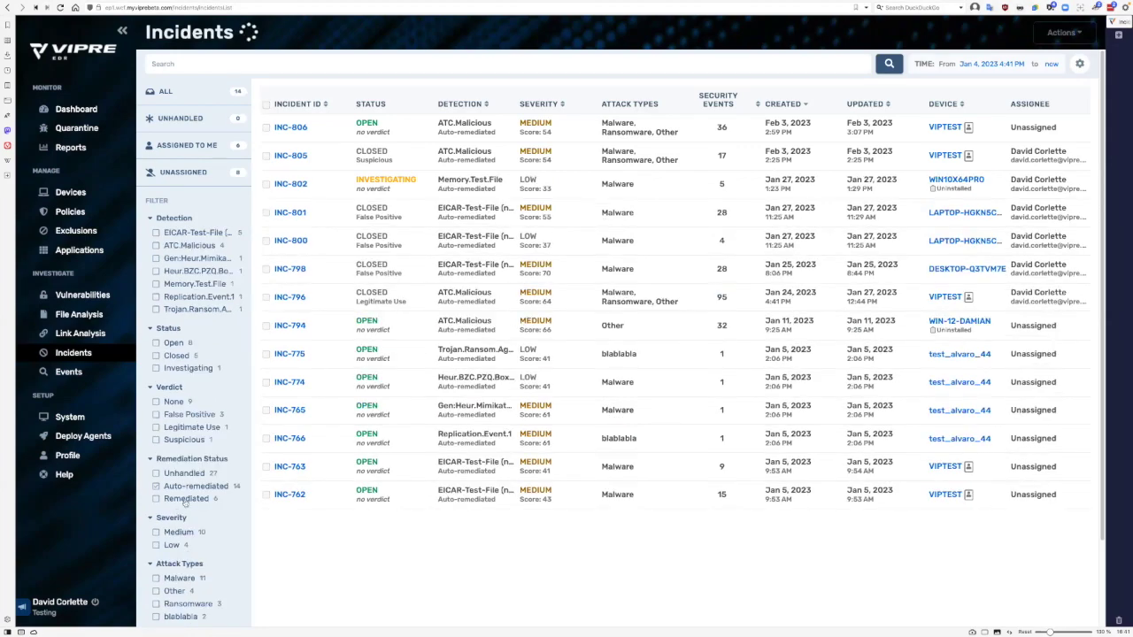
left_click(180, 485)
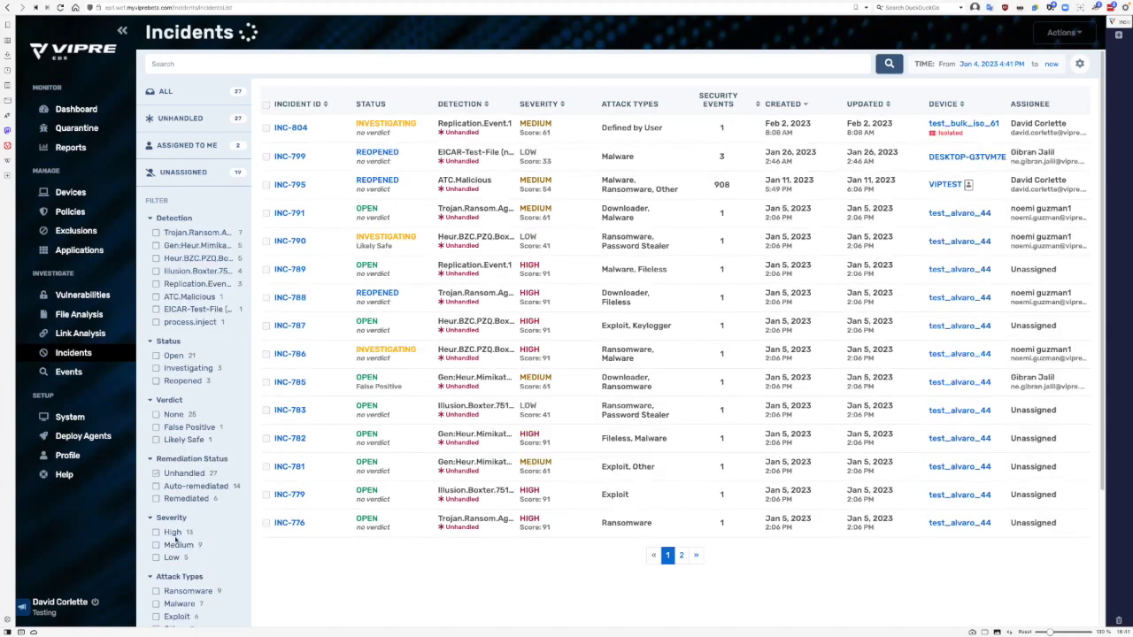
left_click(184, 475)
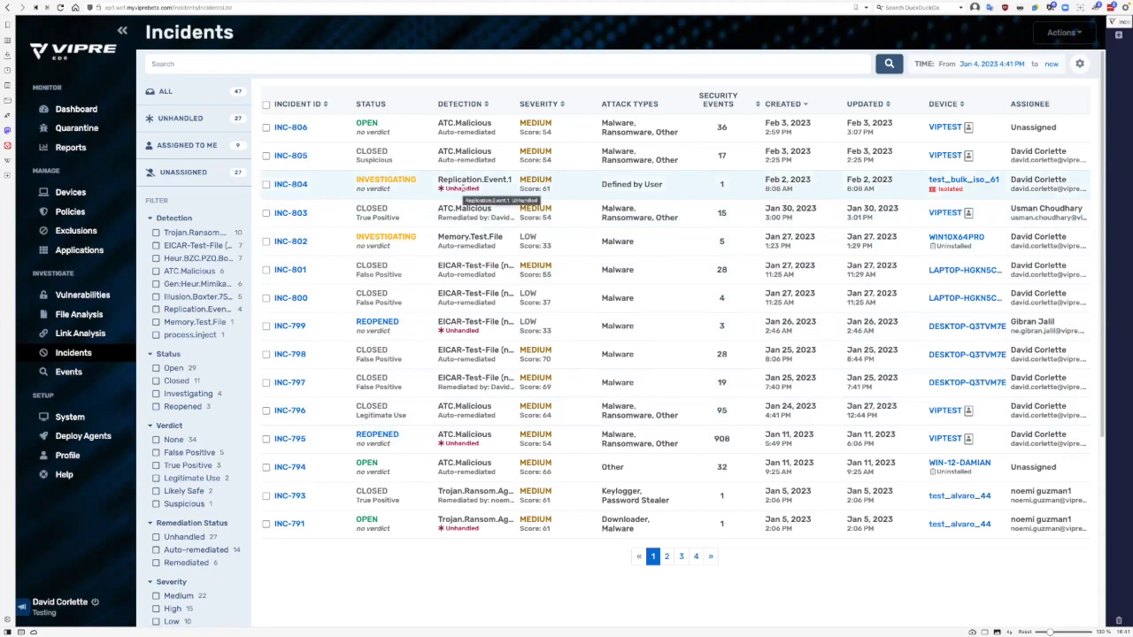
left_click(542, 108)
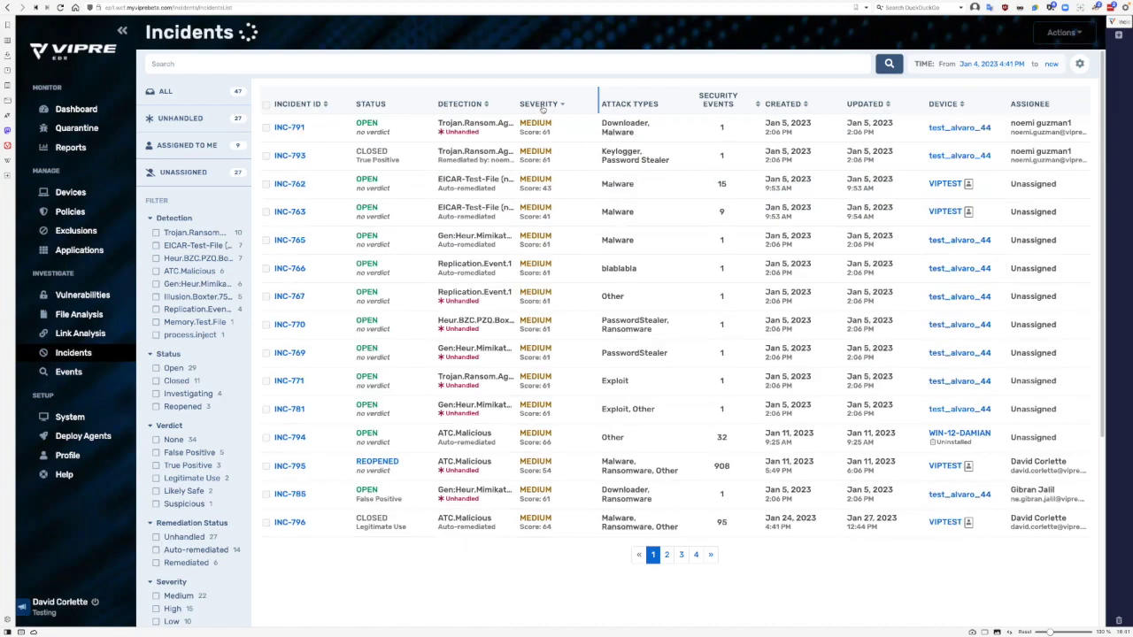
left_click(302, 107)
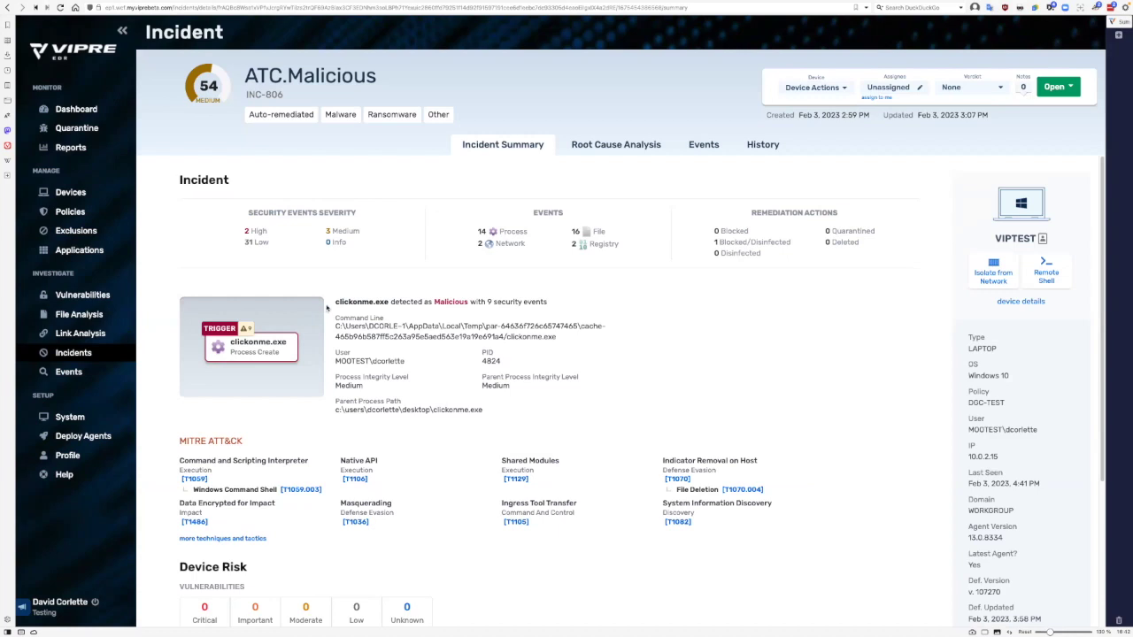
- Highlight INC-806's clickonme.exe detection summary, security events and remediation actions figures
left_click_drag(333, 304, 583, 311)
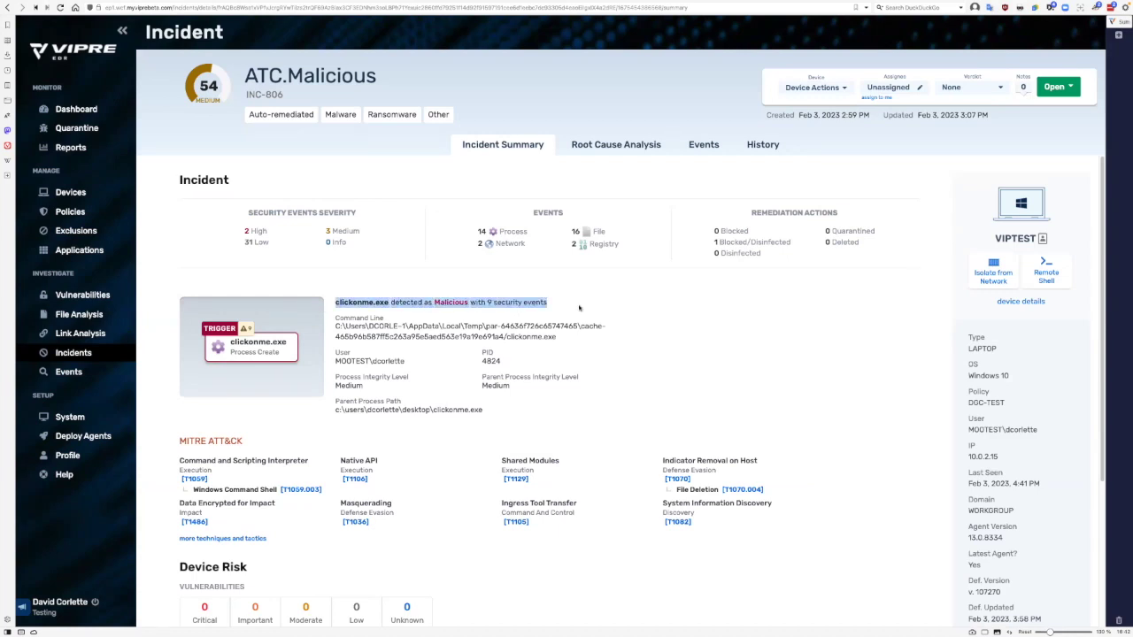
left_click(579, 307)
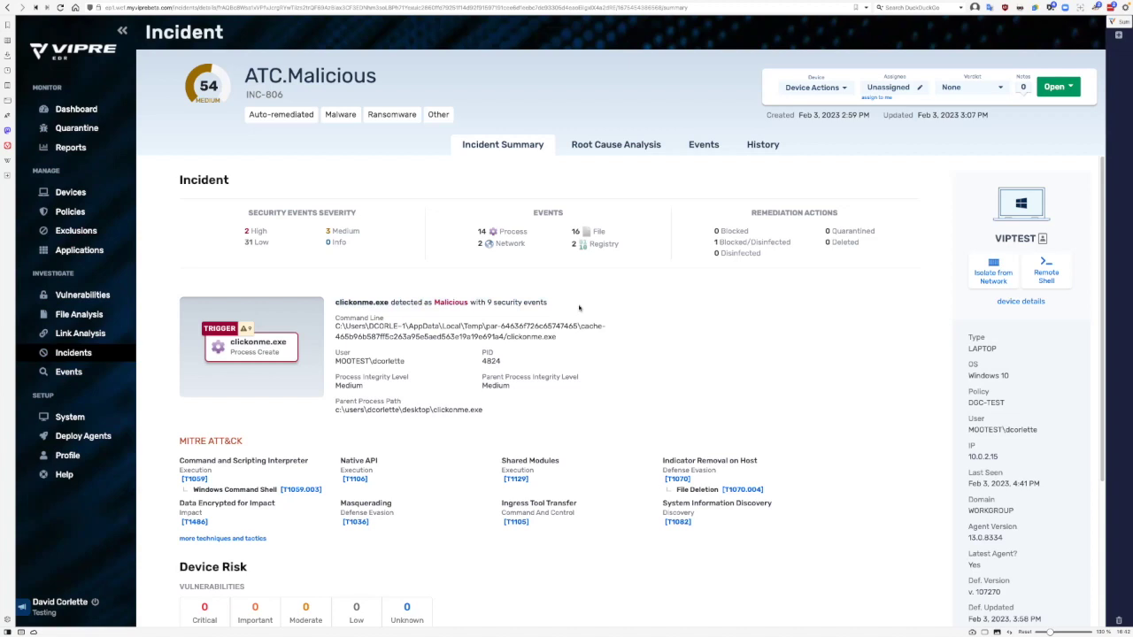
left_click_drag(252, 213, 344, 214)
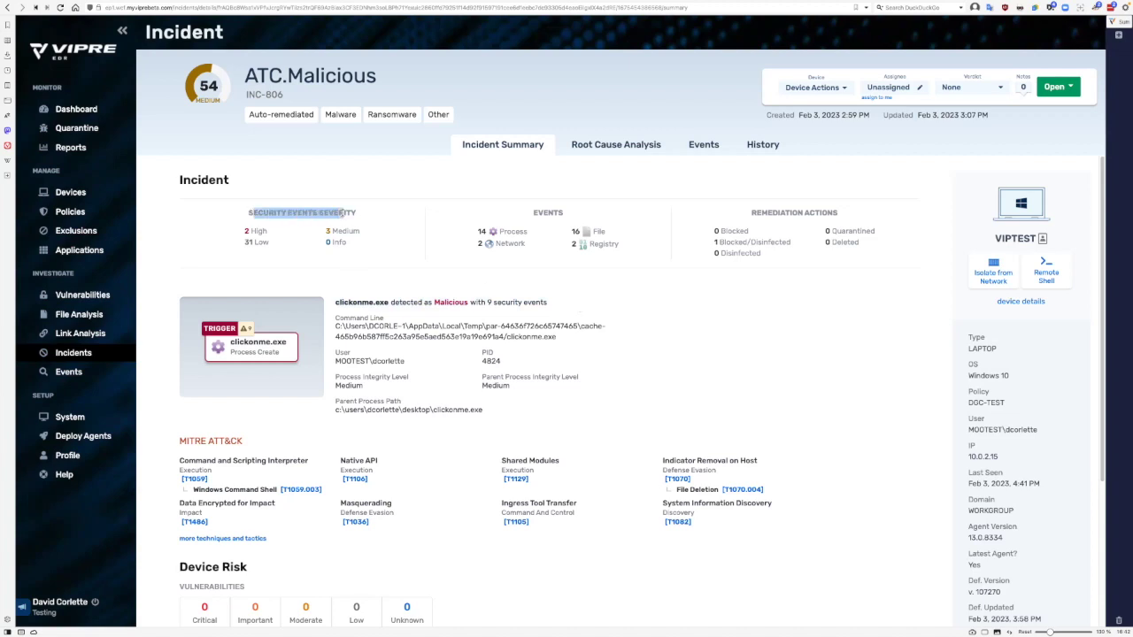
double_click(547, 213)
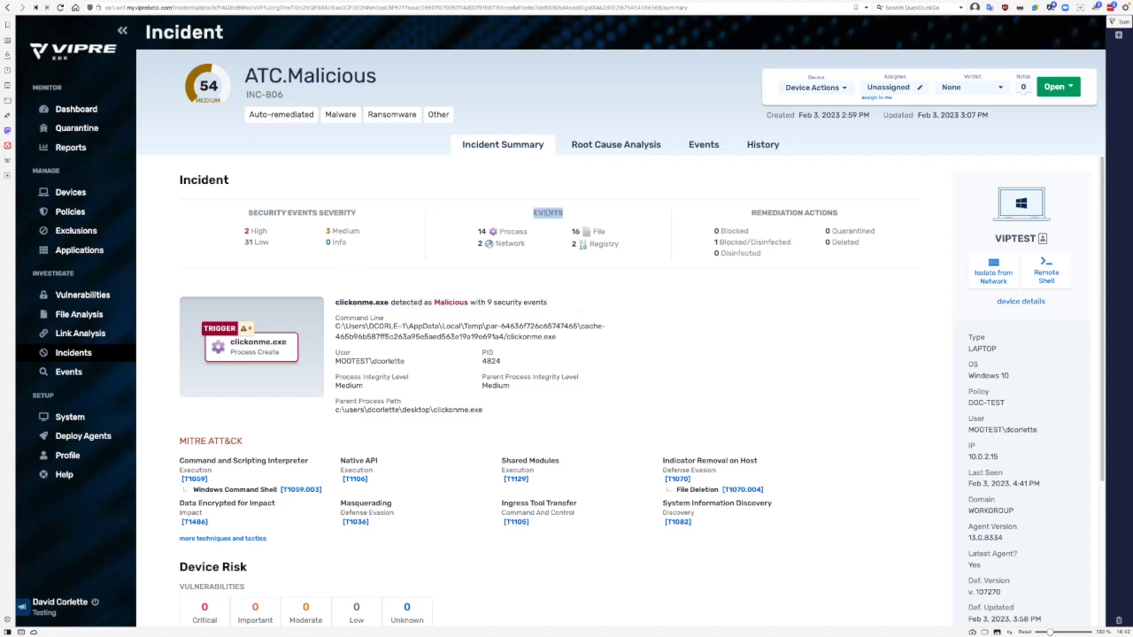
triple_click(769, 211)
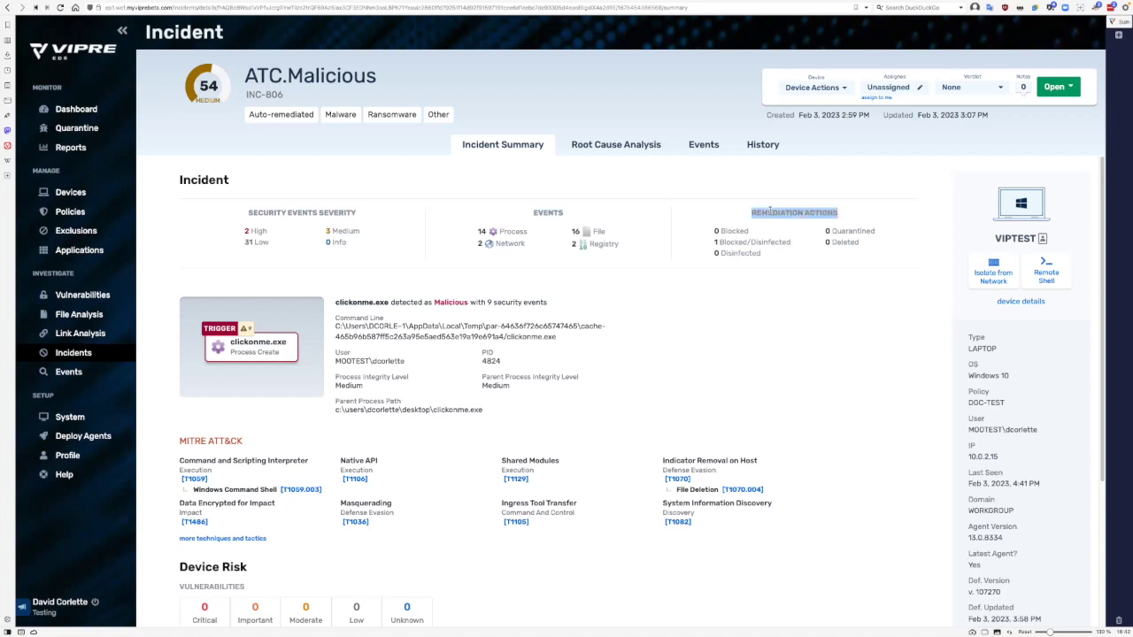
left_click(765, 302)
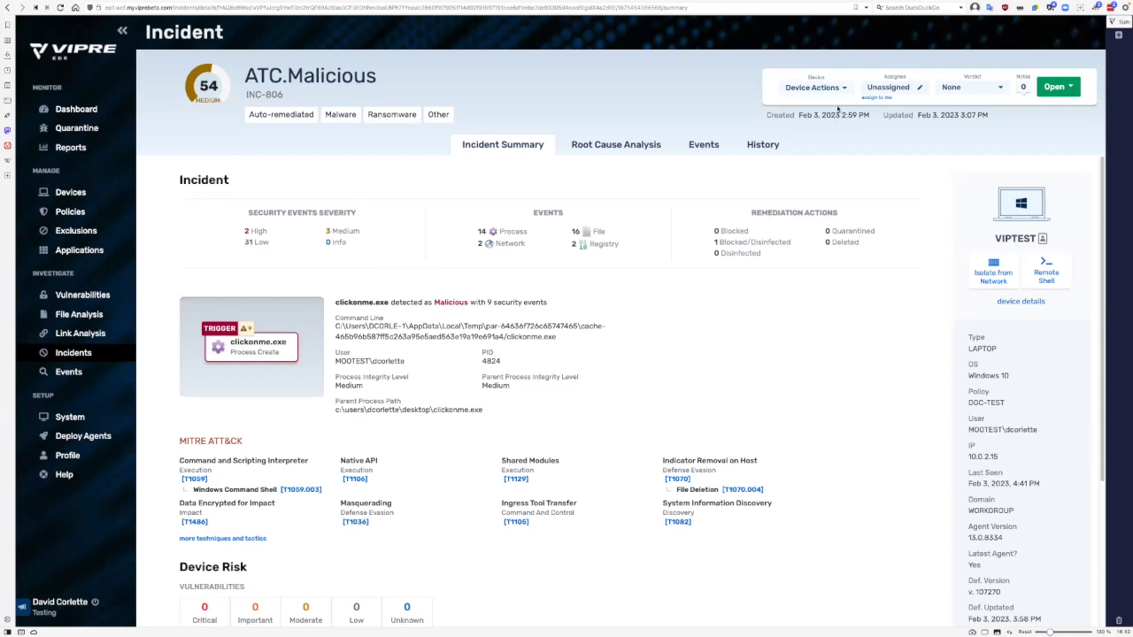
- Assign INC-806 to yourself and change its status from Open to Investigating
left_click(889, 87)
left_click(952, 87)
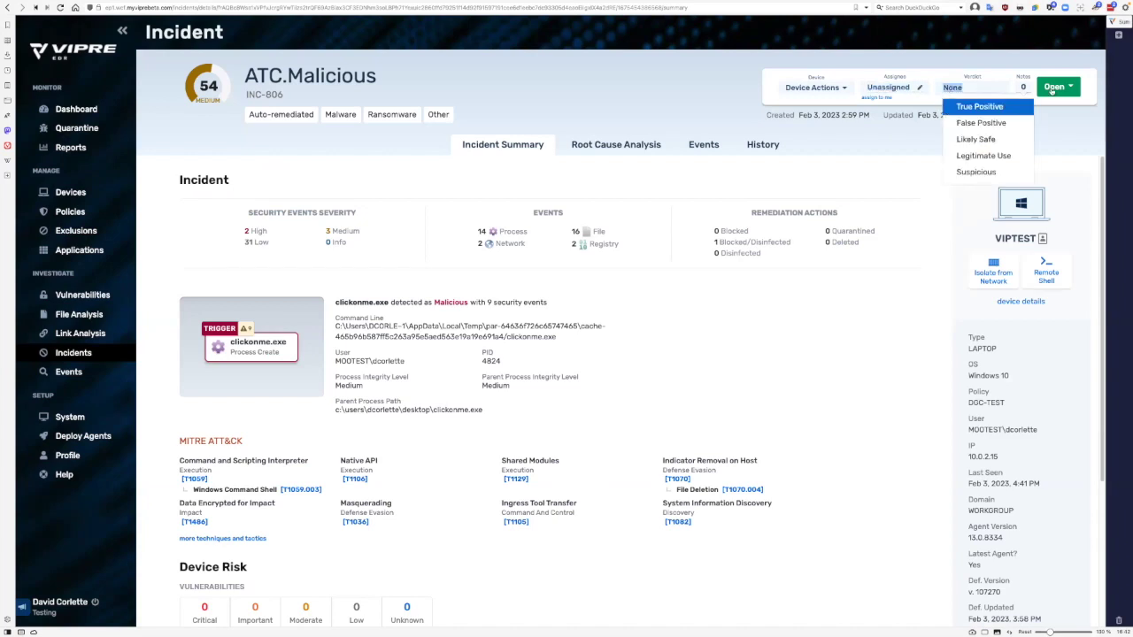
left_click(1054, 88)
left_click(1046, 110)
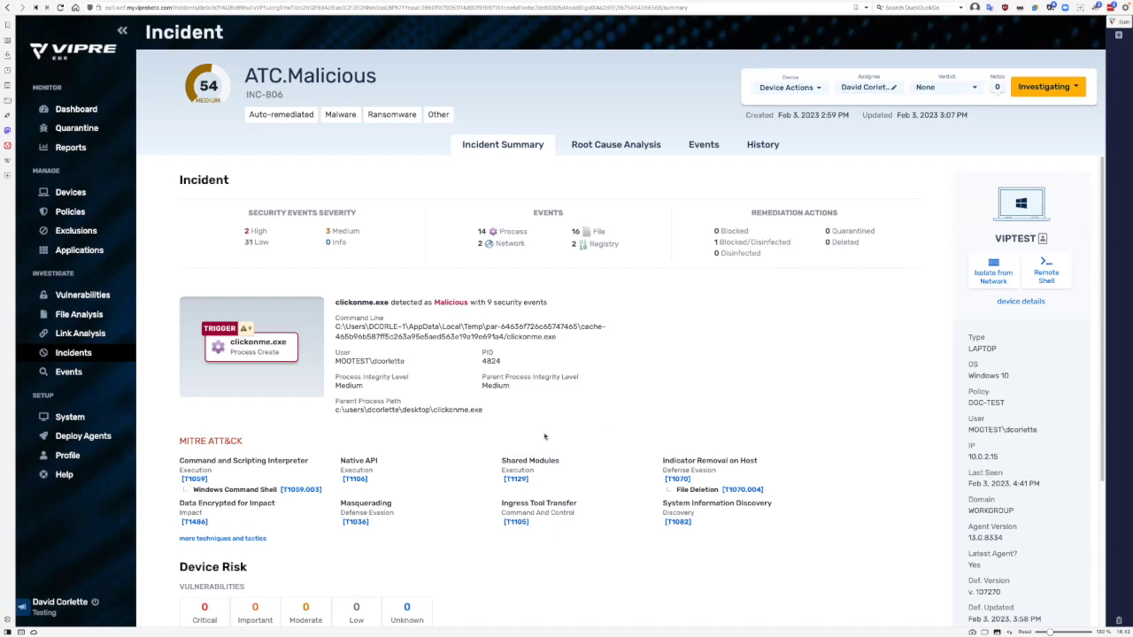
- Review the MITRE techniques (Masquerading, Data Encrypted for Impact) and the device's logged-in user and risk
left_click_drag(179, 440, 257, 440)
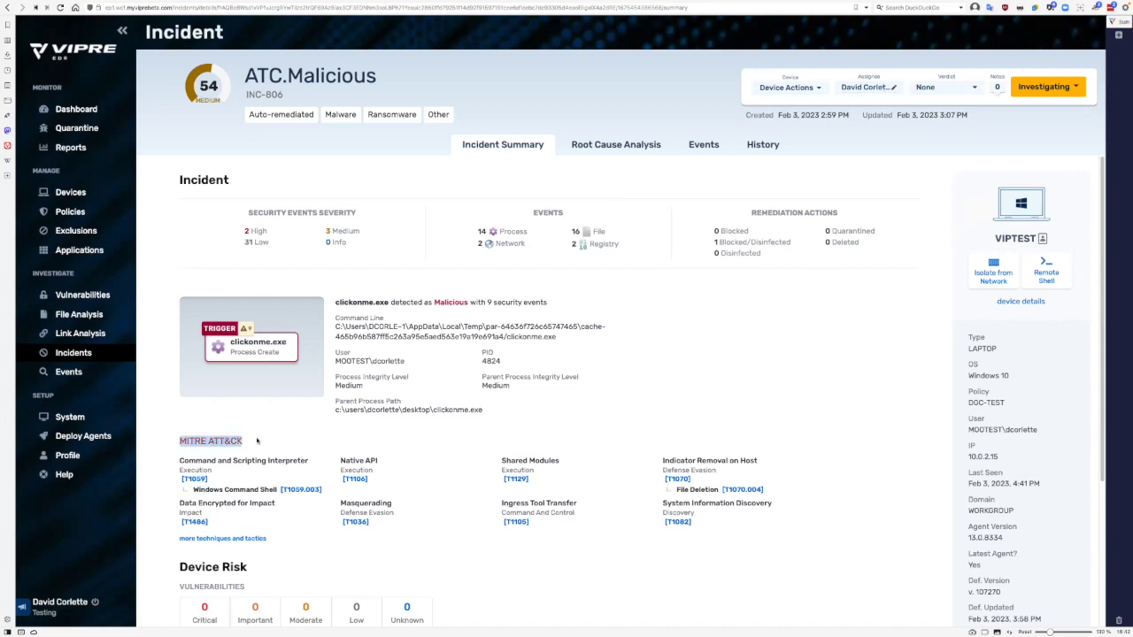
left_click(265, 445)
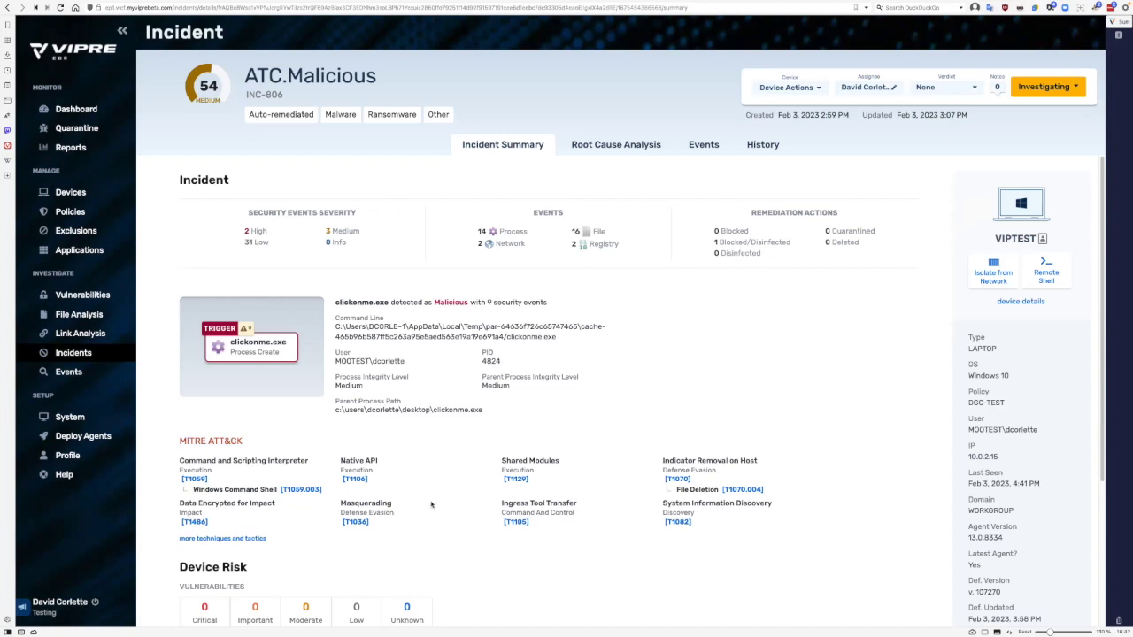
double_click(353, 503)
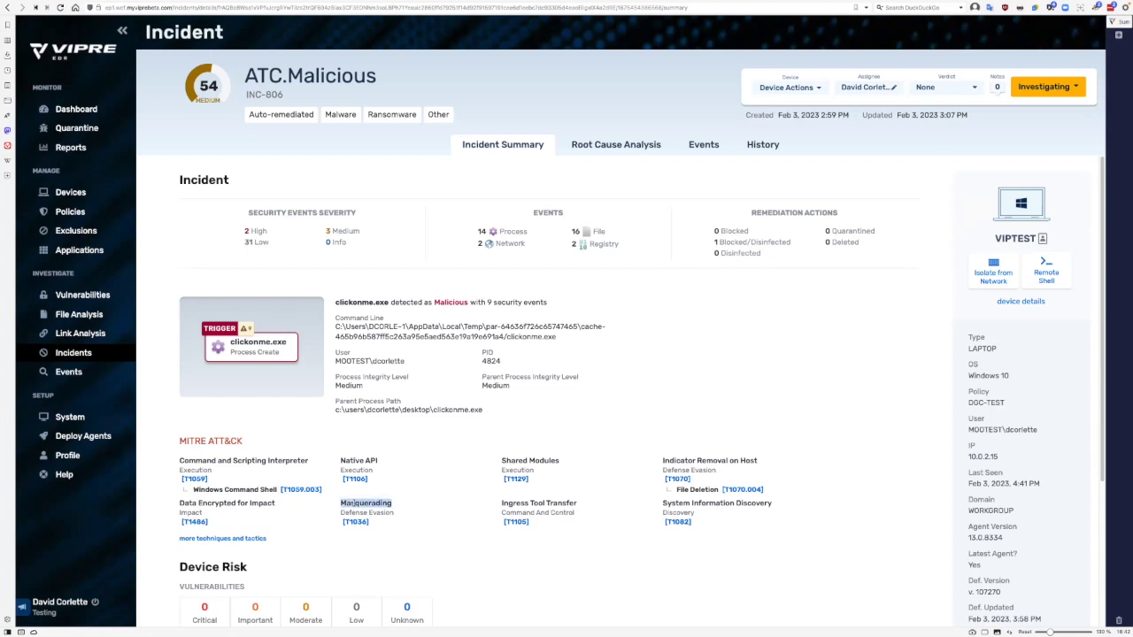
double_click(232, 503)
left_click(272, 514)
left_click_drag(969, 430, 1041, 432)
left_click(1040, 432)
scroll(638, 540, "down", 3)
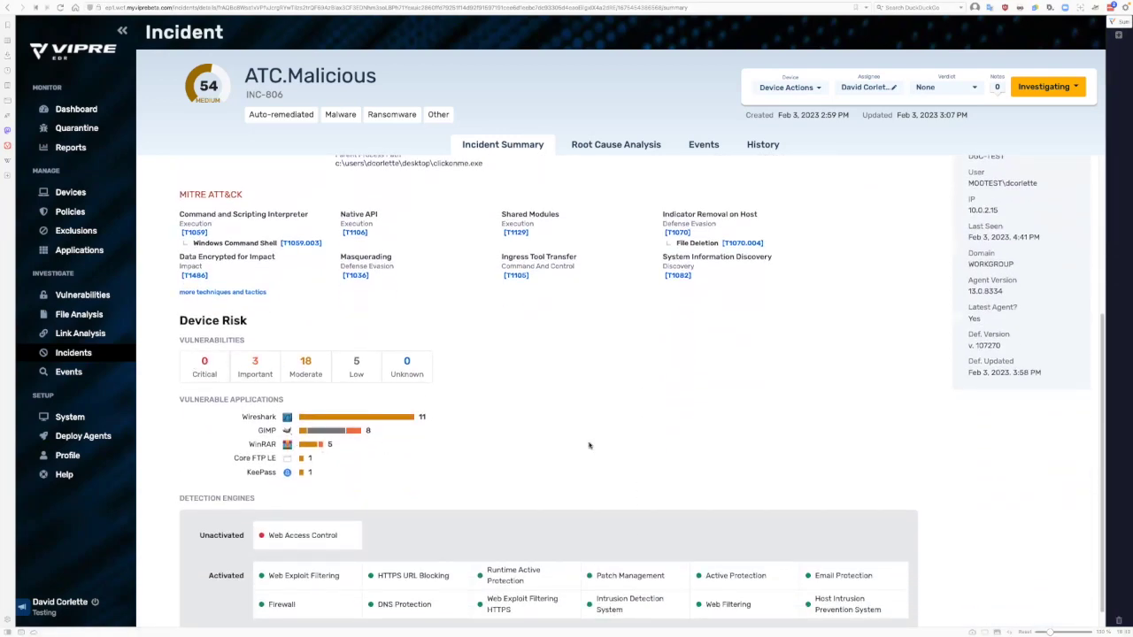
scroll(524, 524, "down", 1)
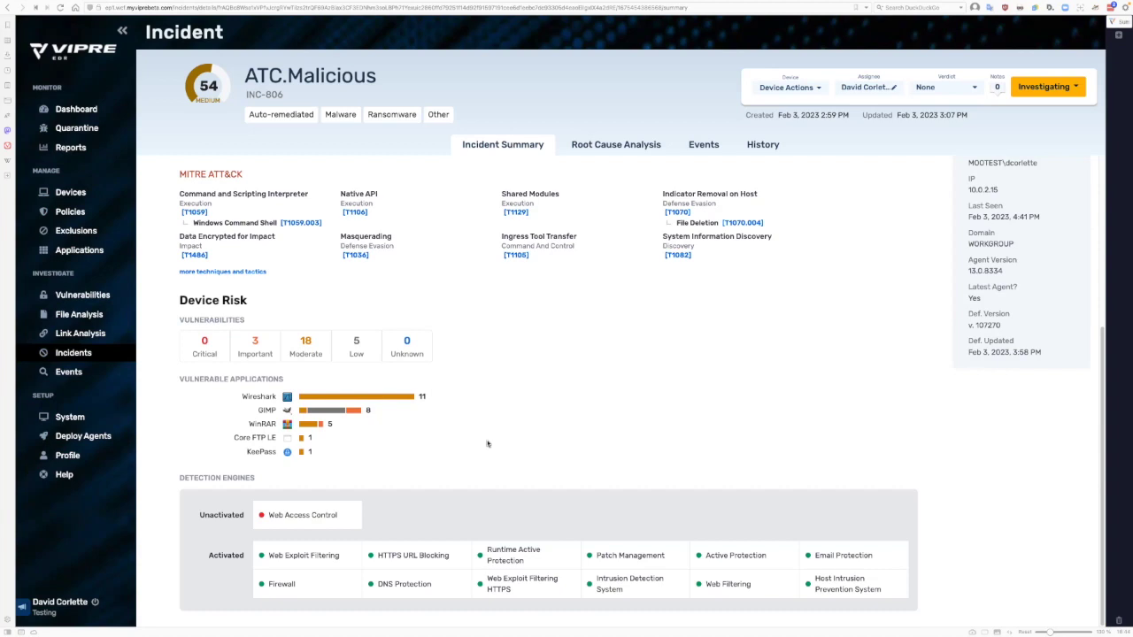
scroll(487, 444, "up", 3)
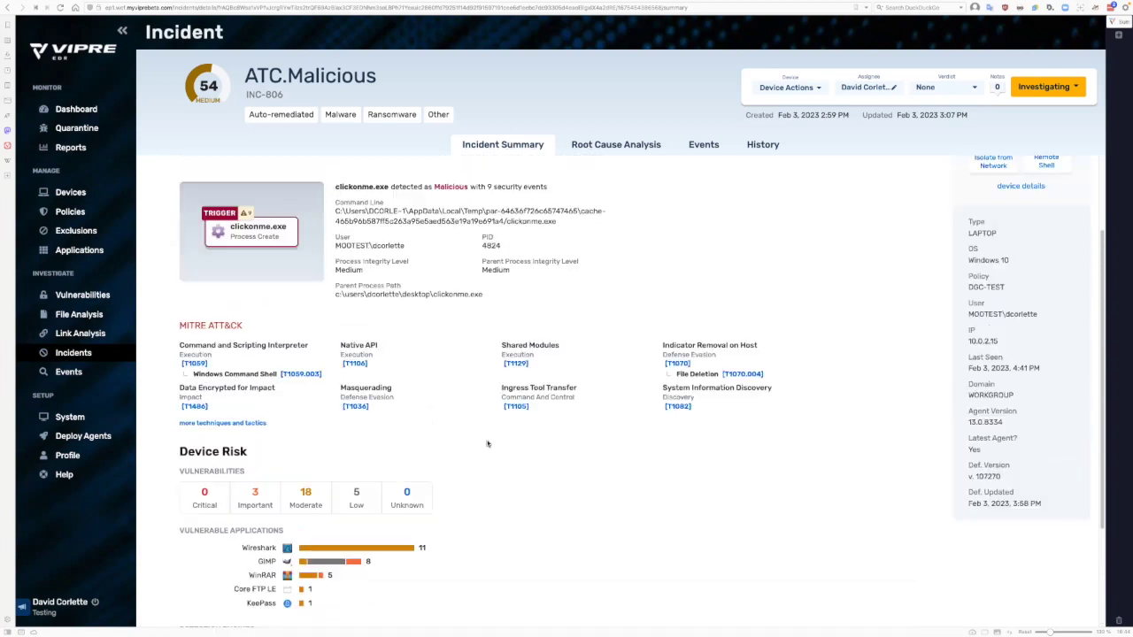
scroll(487, 444, "up", 2)
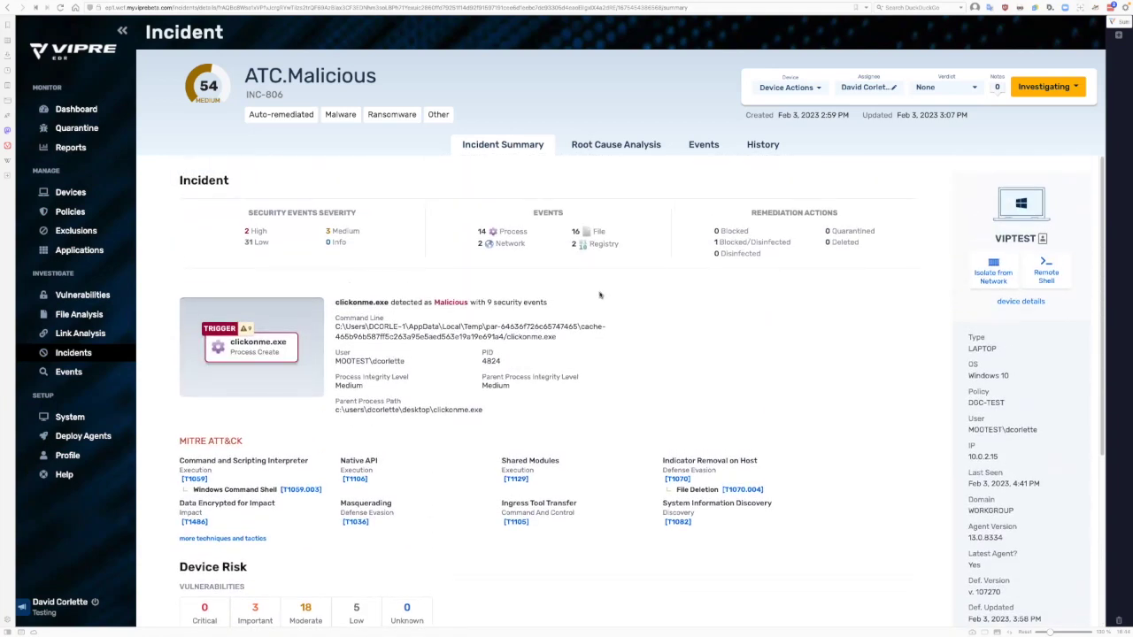
- In Root Cause Analysis, inspect the explorer.exe, desktop clickonme.exe and trigger clickonme.exe (PID 4824) nodes
left_click(617, 145)
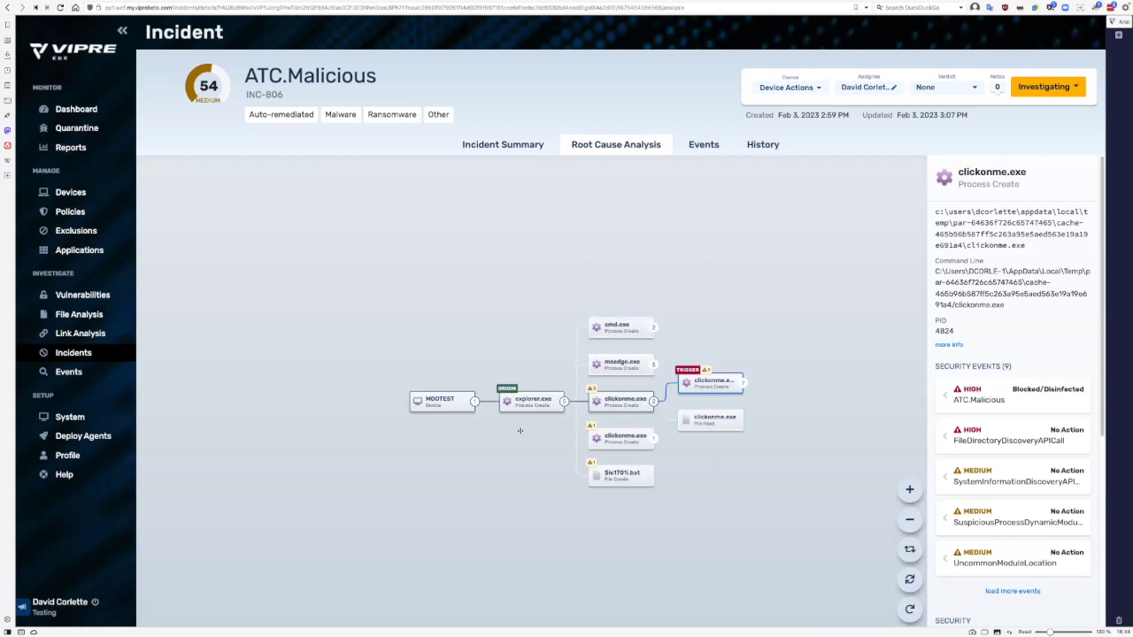
left_click(533, 404)
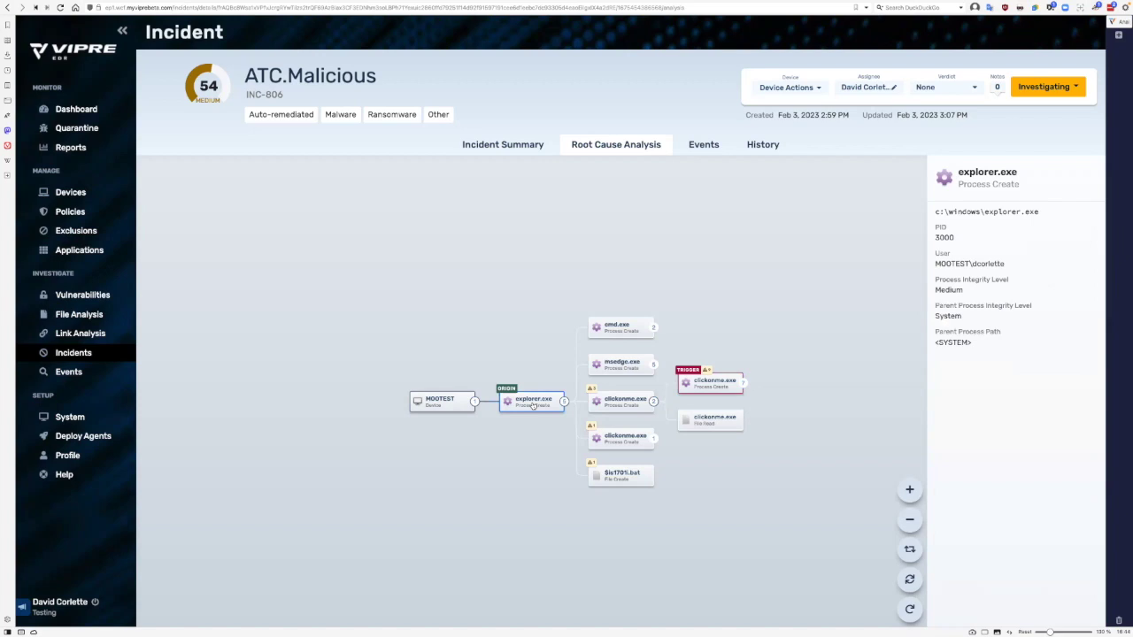
left_click_drag(452, 458, 385, 461)
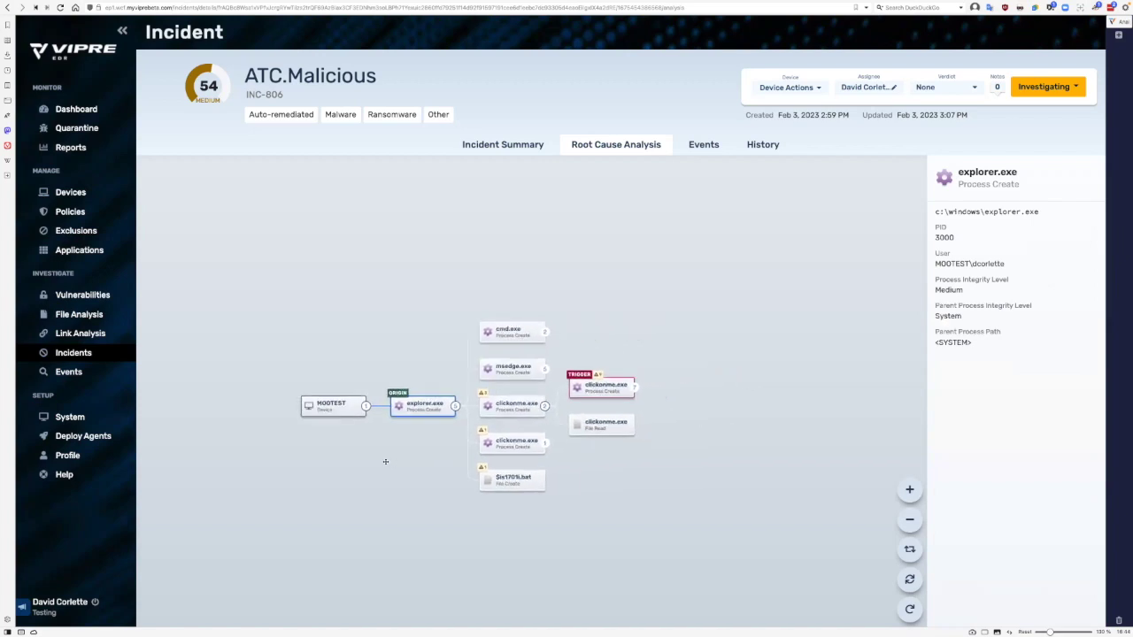
left_click(510, 409)
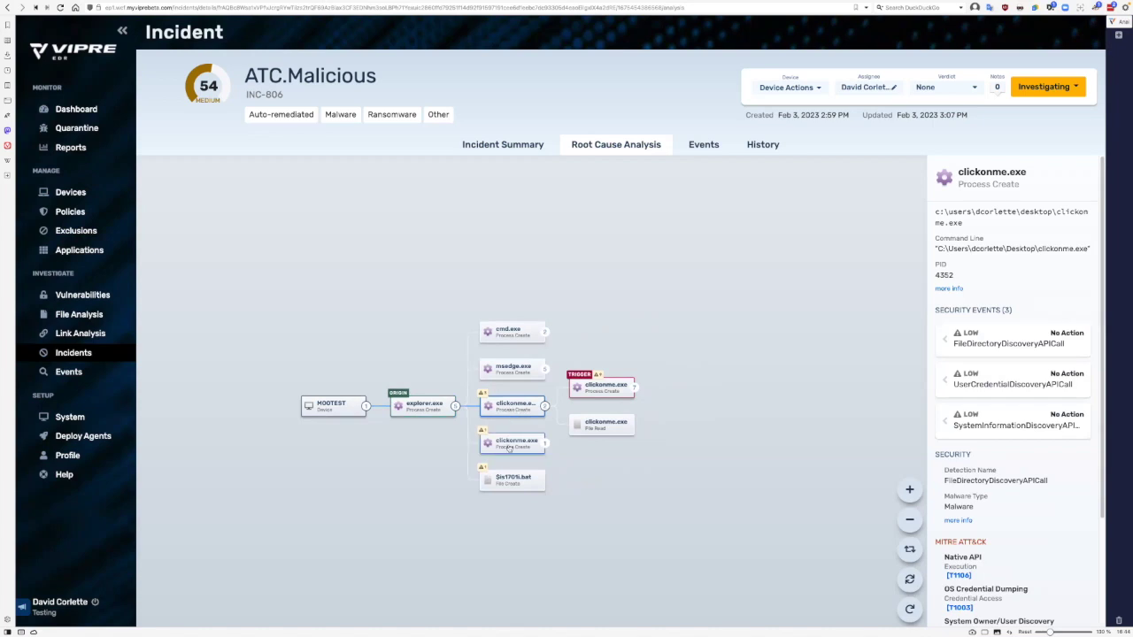
left_click(594, 394)
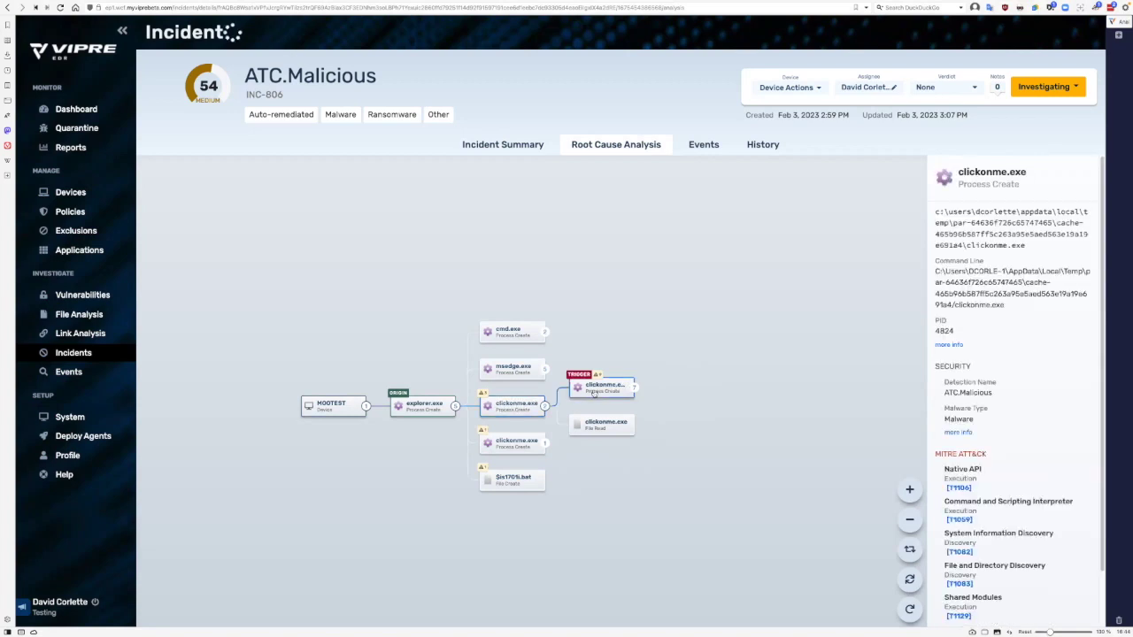
- Expand the trigger's child file events and inspect the critical info.xlsm deletion
left_click(633, 389)
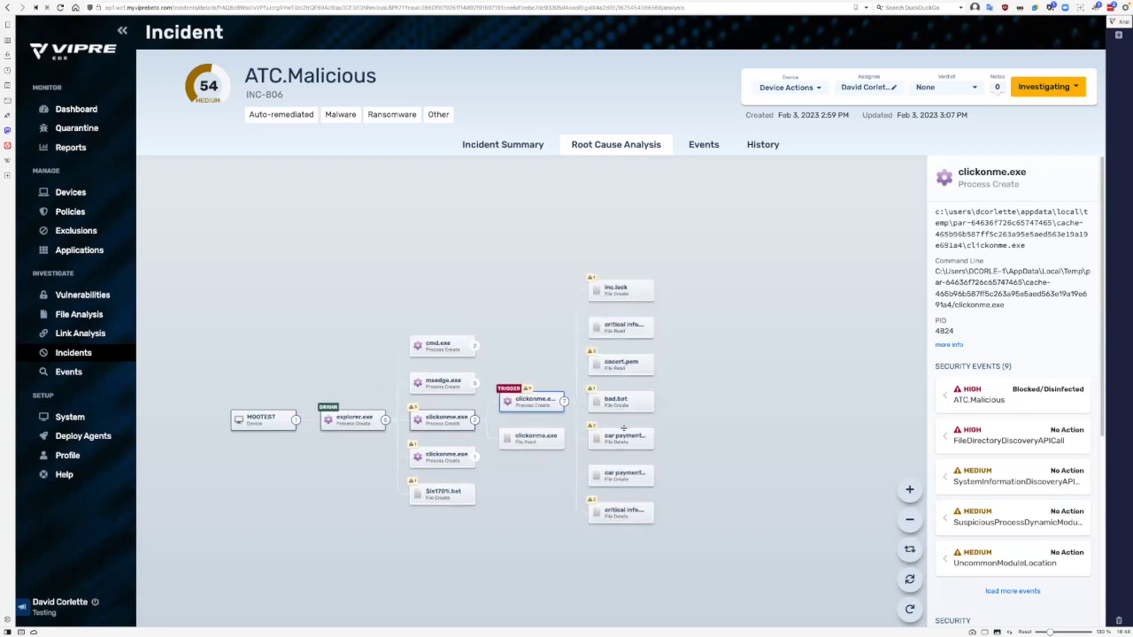
left_click(621, 520)
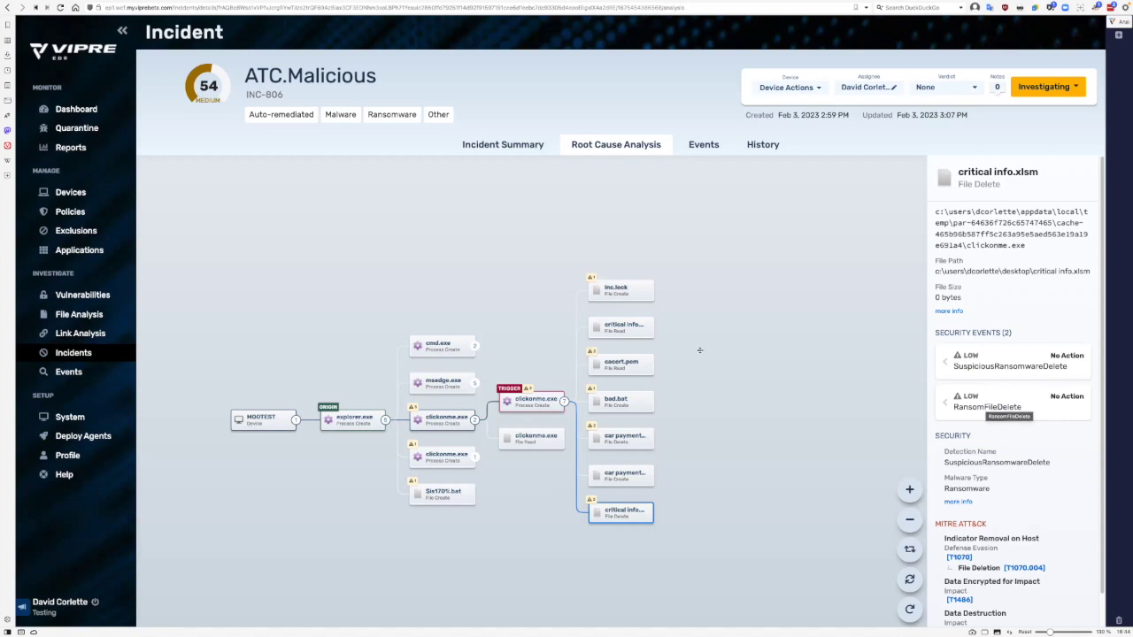
left_click(533, 405)
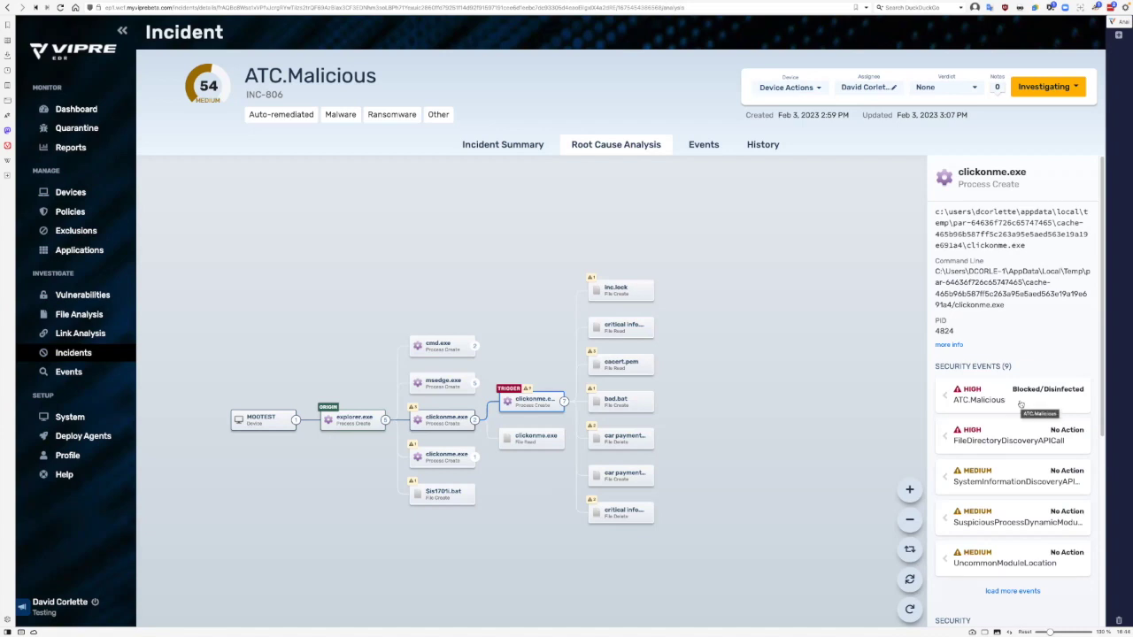
scroll(1020, 405, "down", 5)
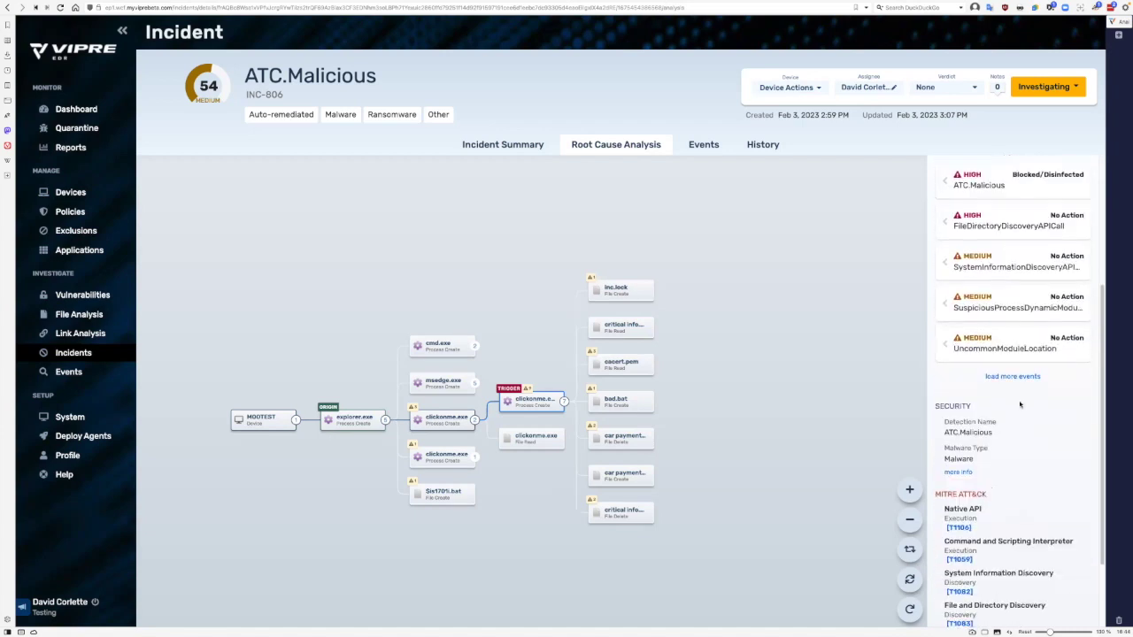
scroll(1020, 405, "up", 5)
- View the ATC.Malicious details, then bad.bat's 216-byte creation and its Behavior.BatDropped.1 detection
left_click(1020, 405)
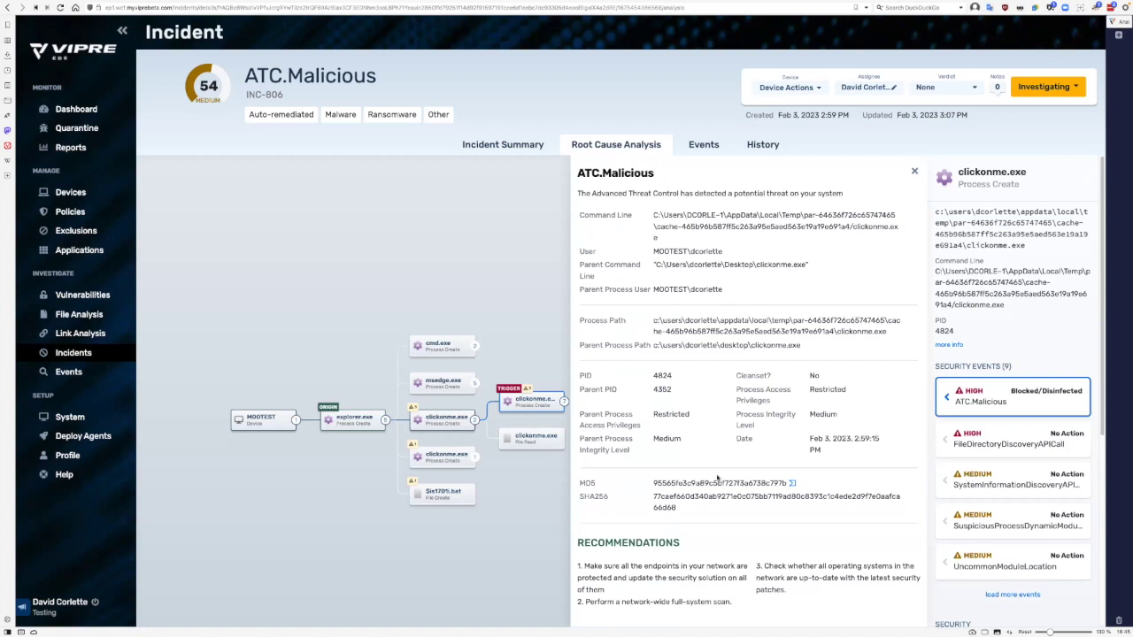
left_click(996, 404)
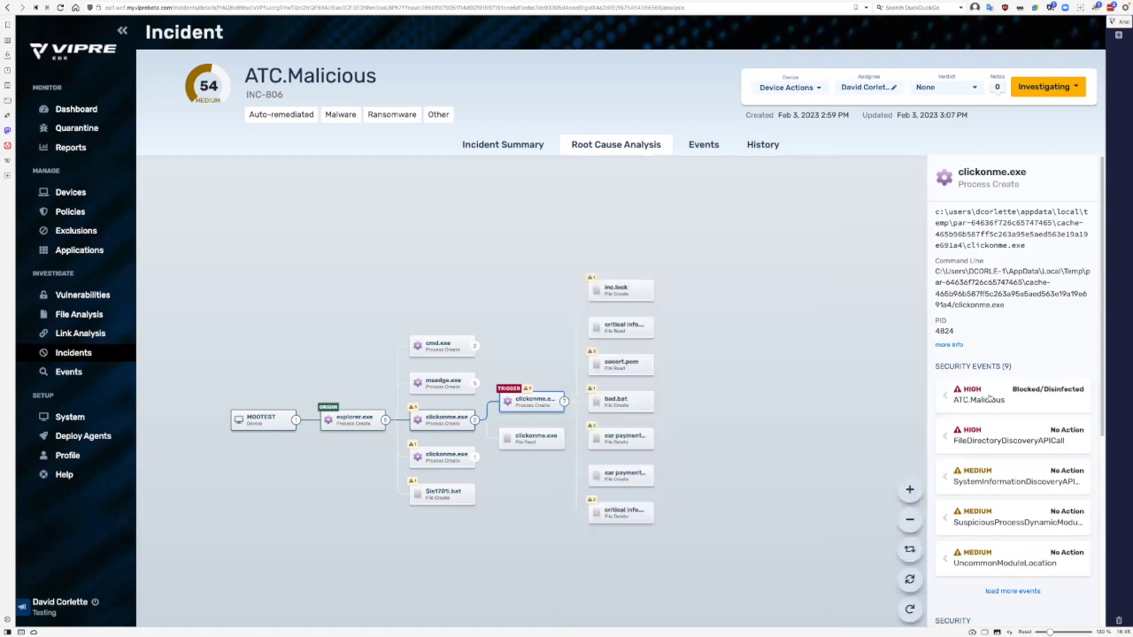
left_click(627, 404)
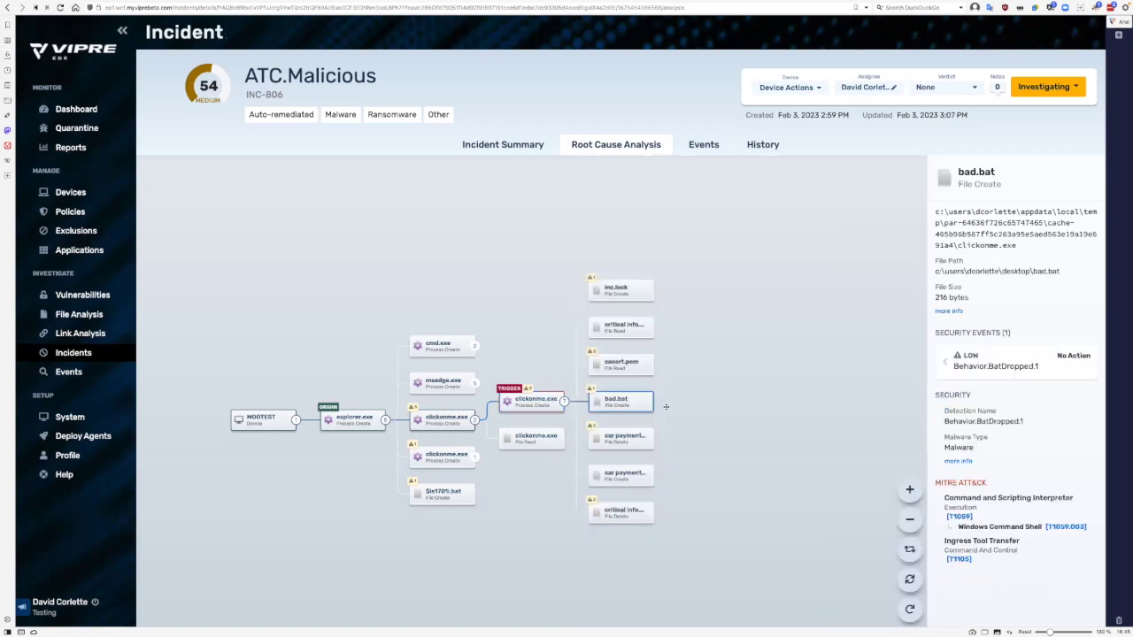
left_click(1025, 372)
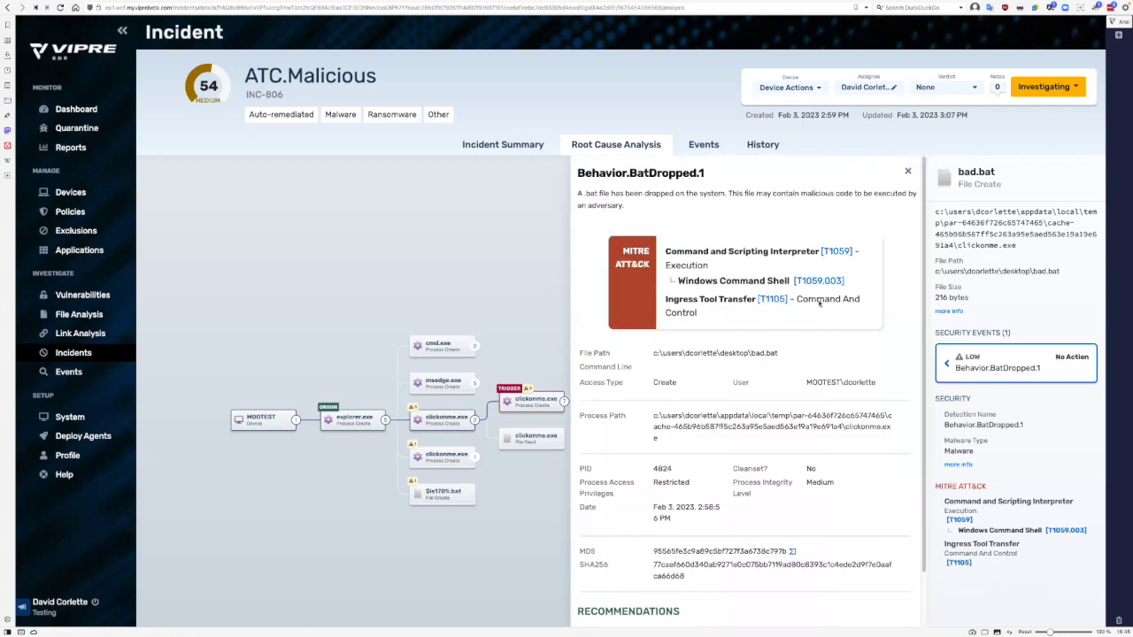
left_click(999, 363)
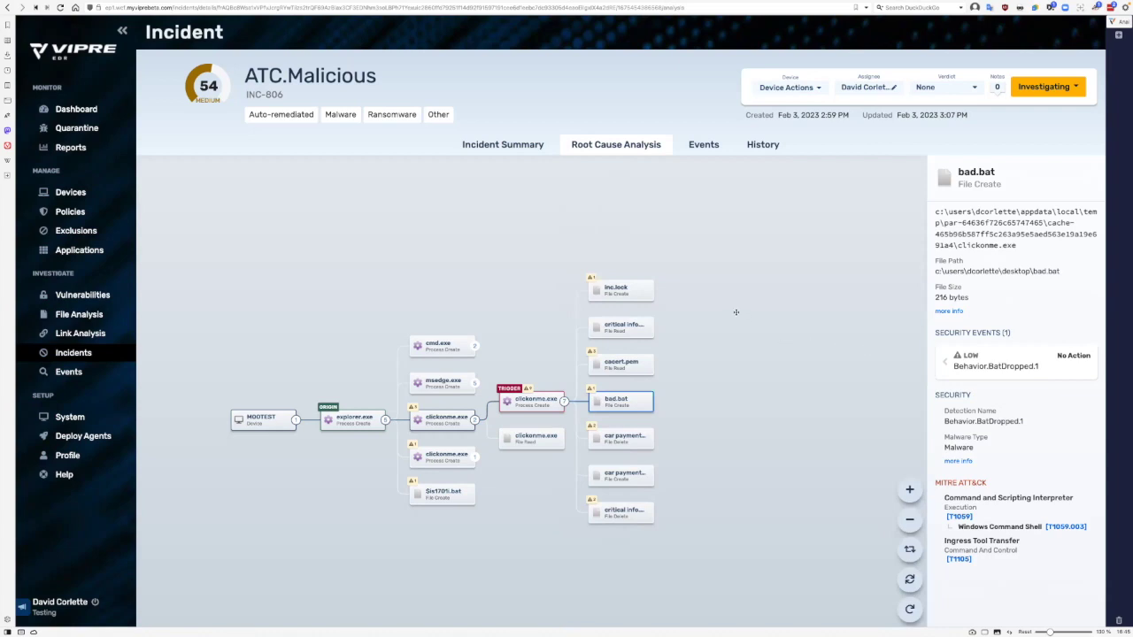
- Filter INC-806 events to process activity and expand clickonme.exe PID 4824 with parent PID 4352
left_click(700, 147)
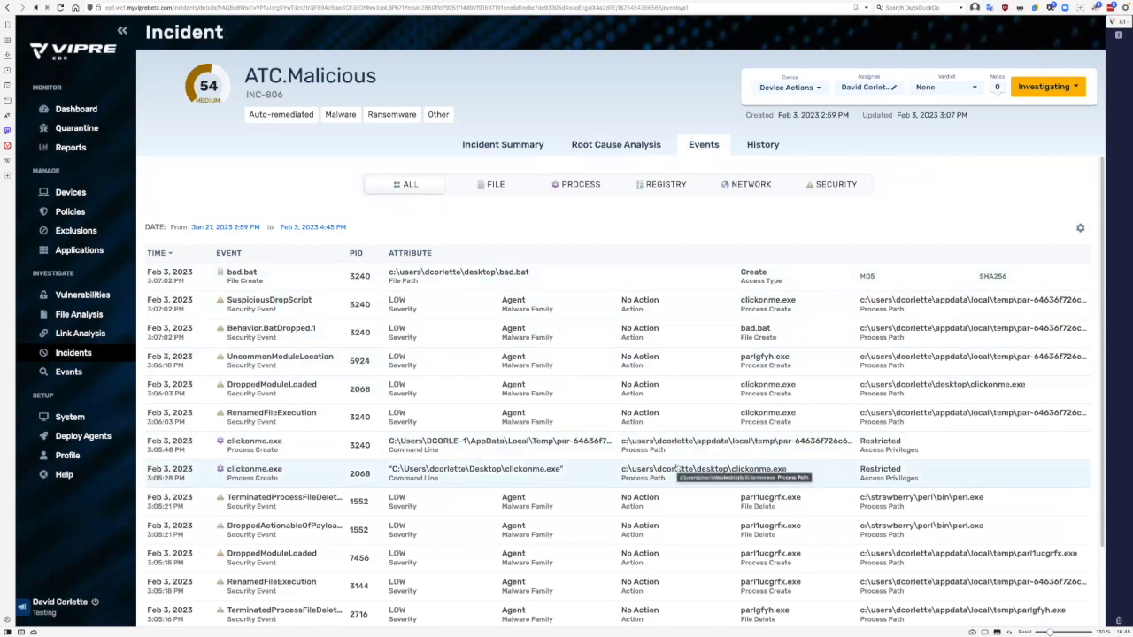
left_click(492, 187)
left_click(602, 189)
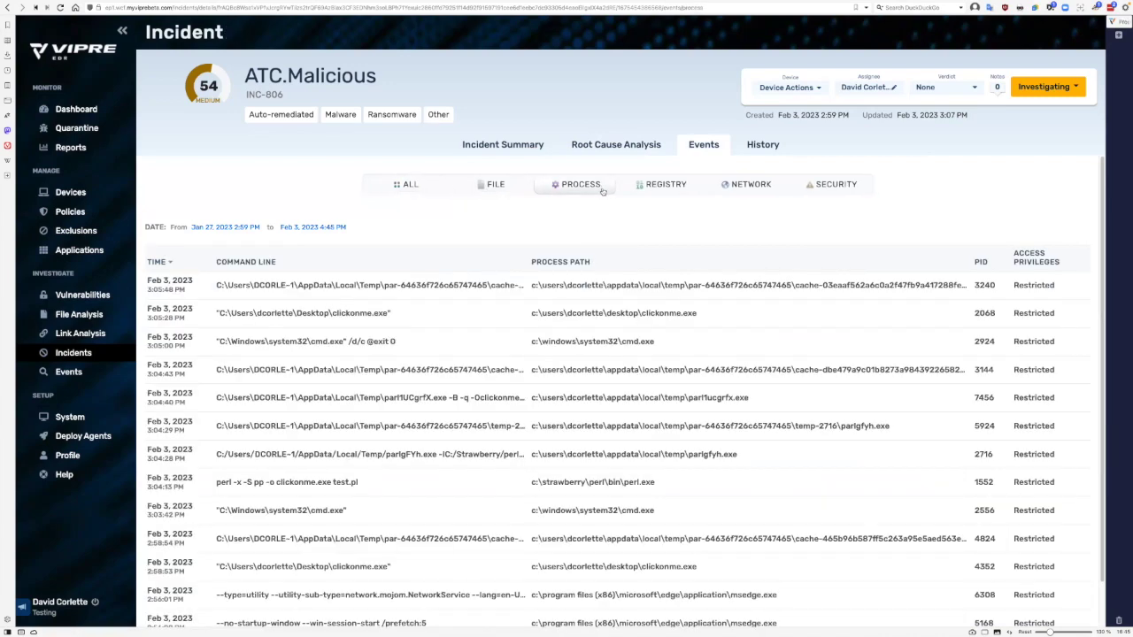
scroll(621, 390, "down", 1)
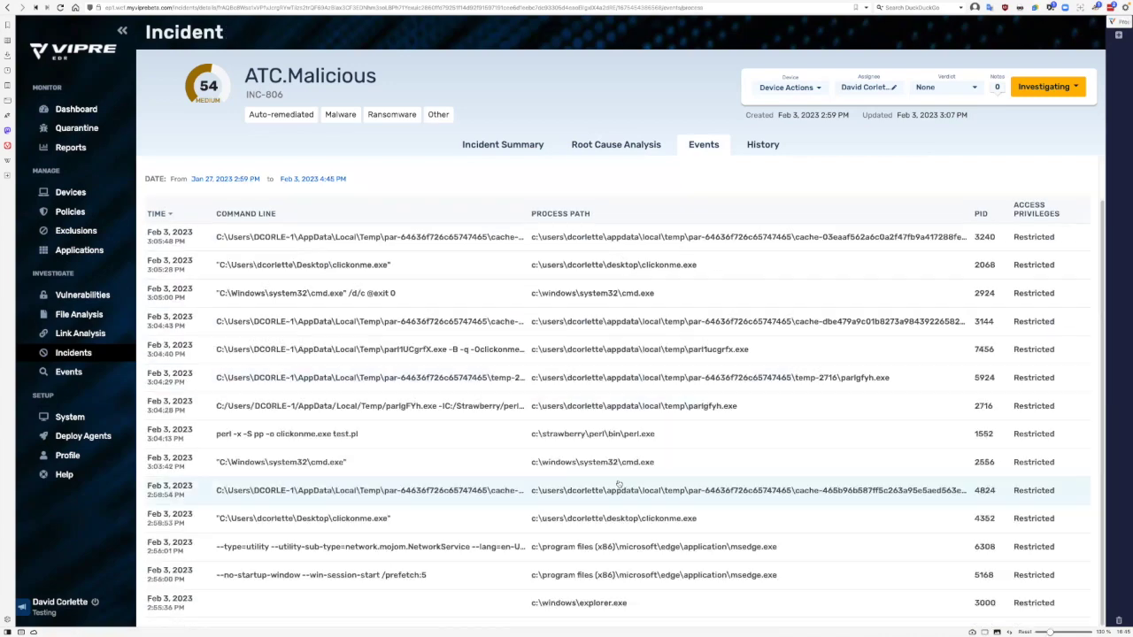
left_click(544, 498)
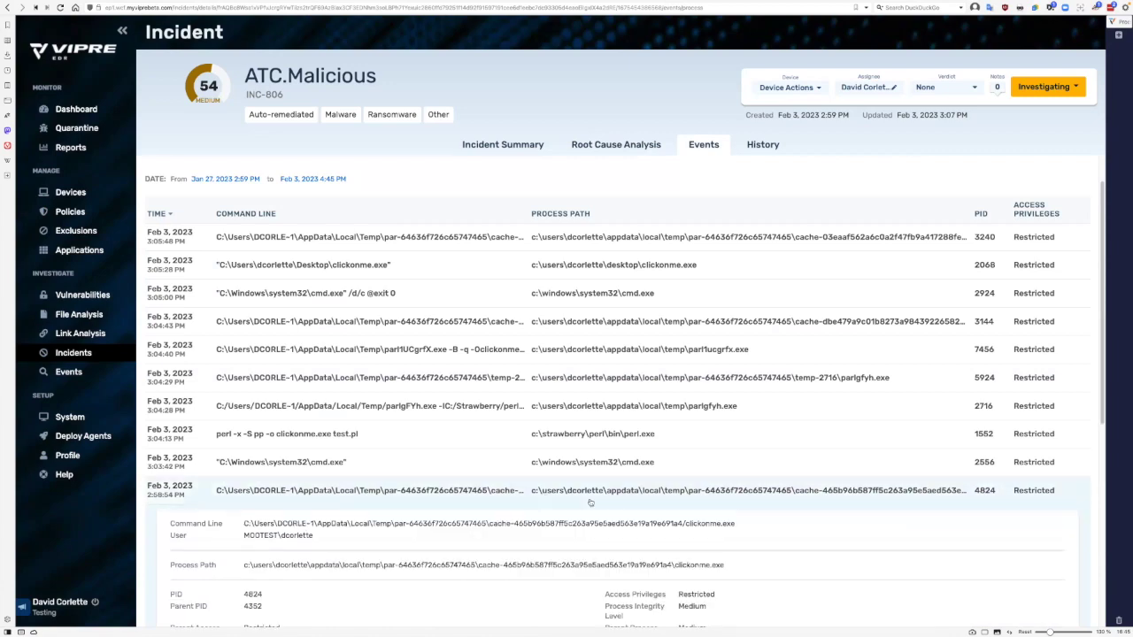
scroll(590, 502, "down", 3)
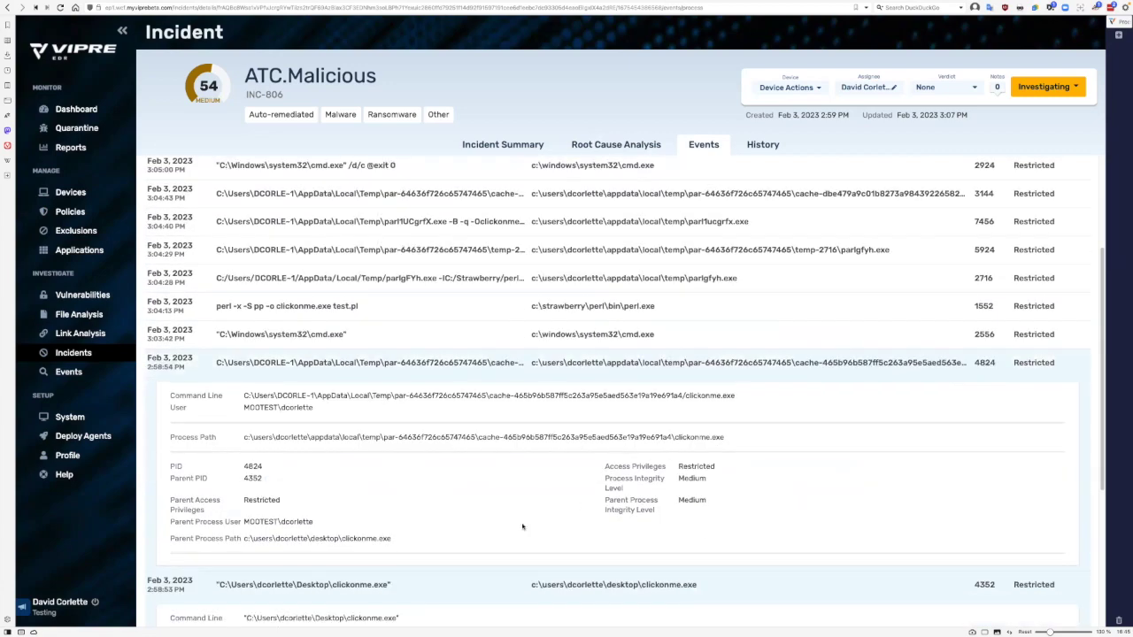
scroll(522, 527, "down", 3)
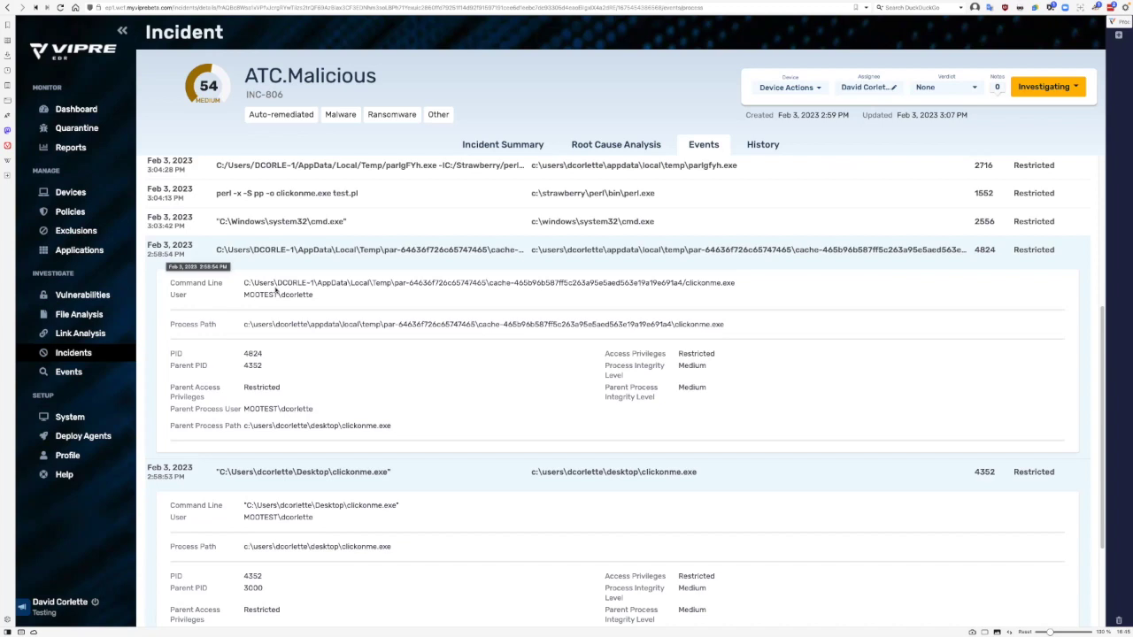
- Return to the top of INC-806's Incident Summary
left_click(500, 149)
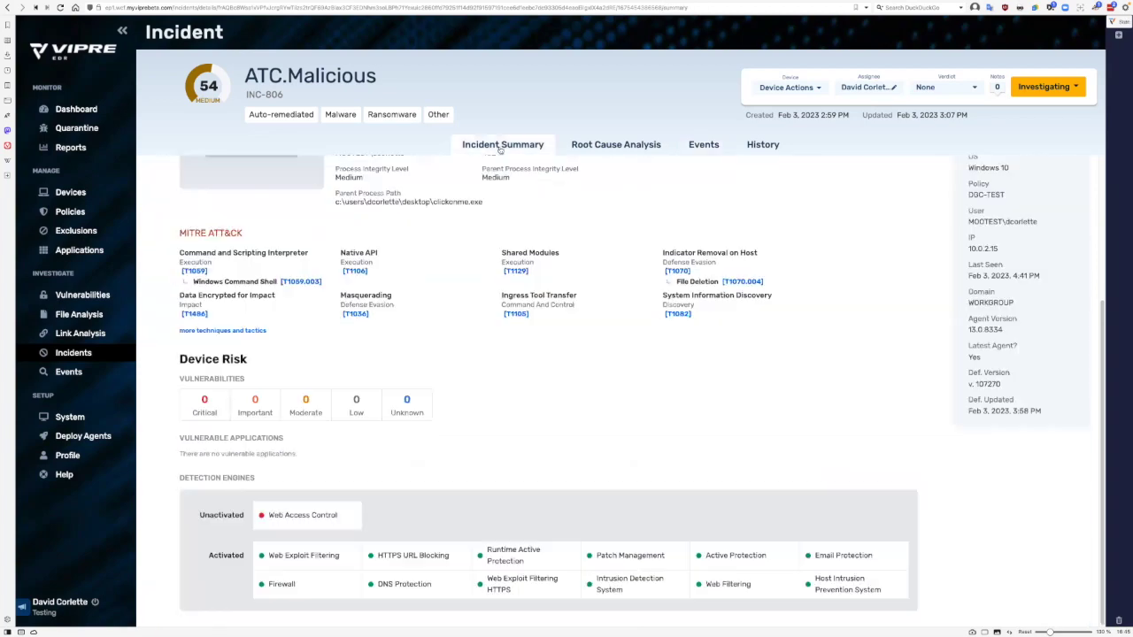
scroll(790, 353, "up", 1)
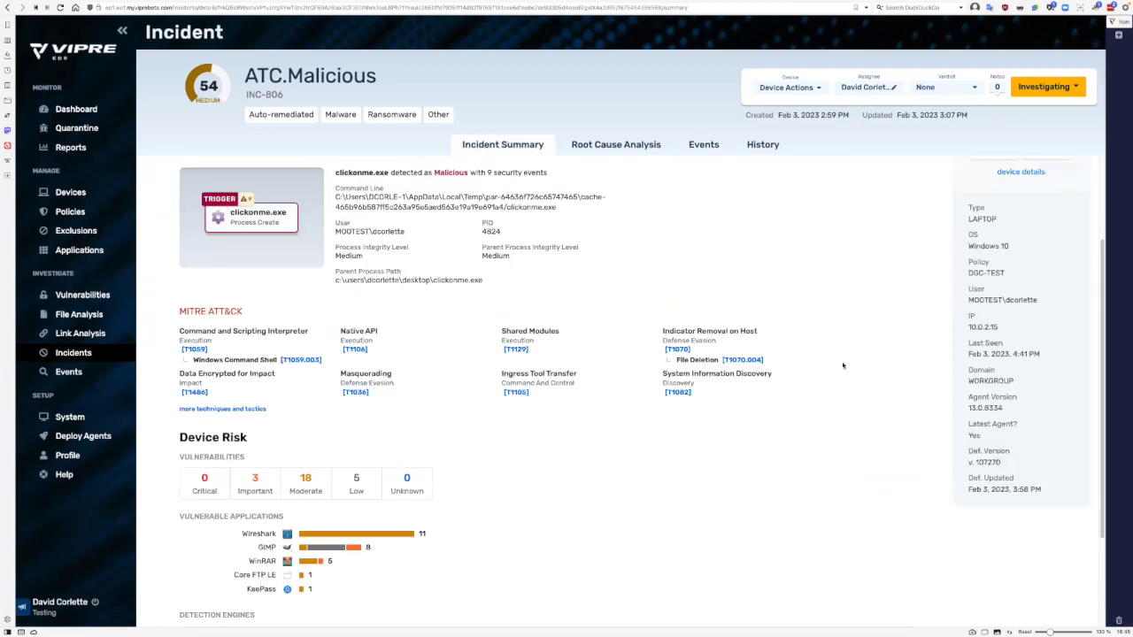
scroll(521, 359, "up", 2)
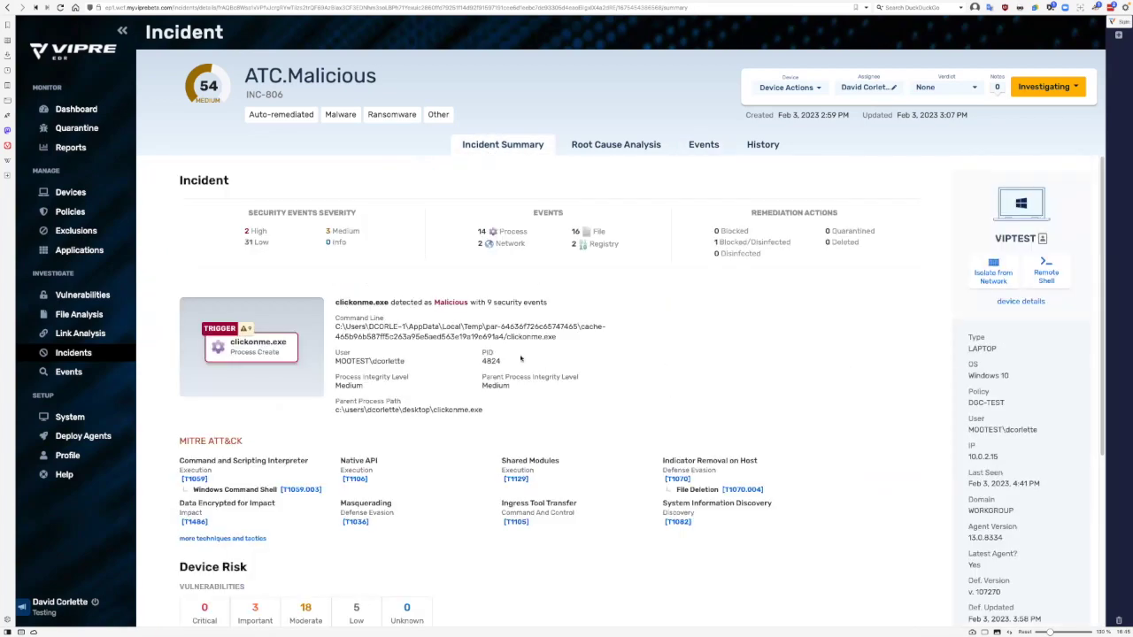
- Isolate VIPTEST from the network, keeping RDP allowed, with reason 'Investigating', then start a remote shell
left_click(984, 277)
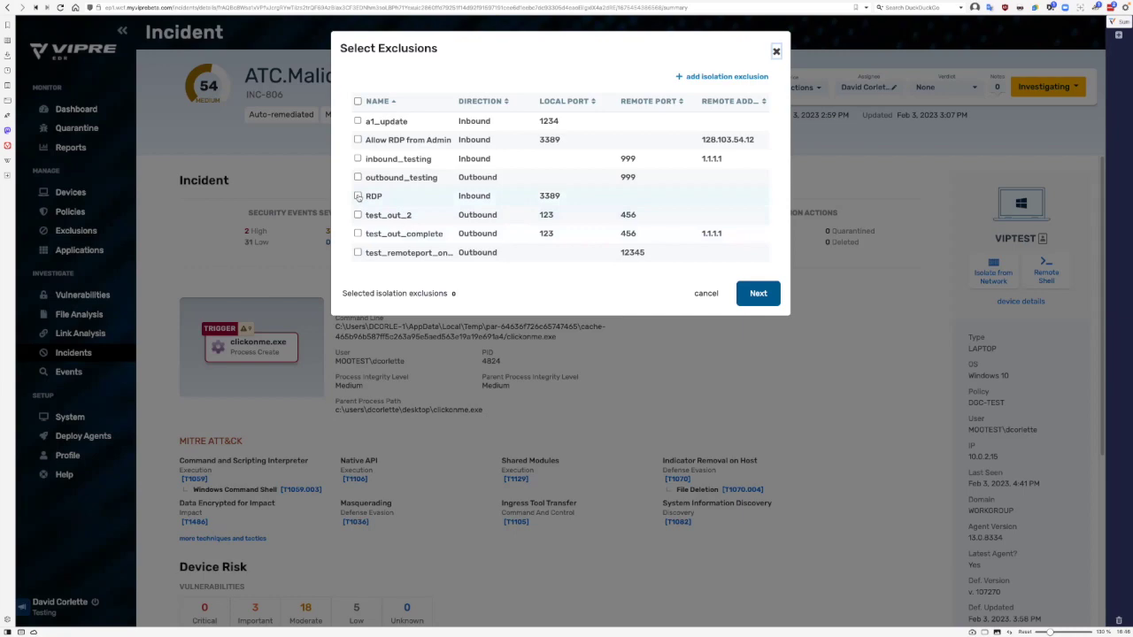
left_click(358, 197)
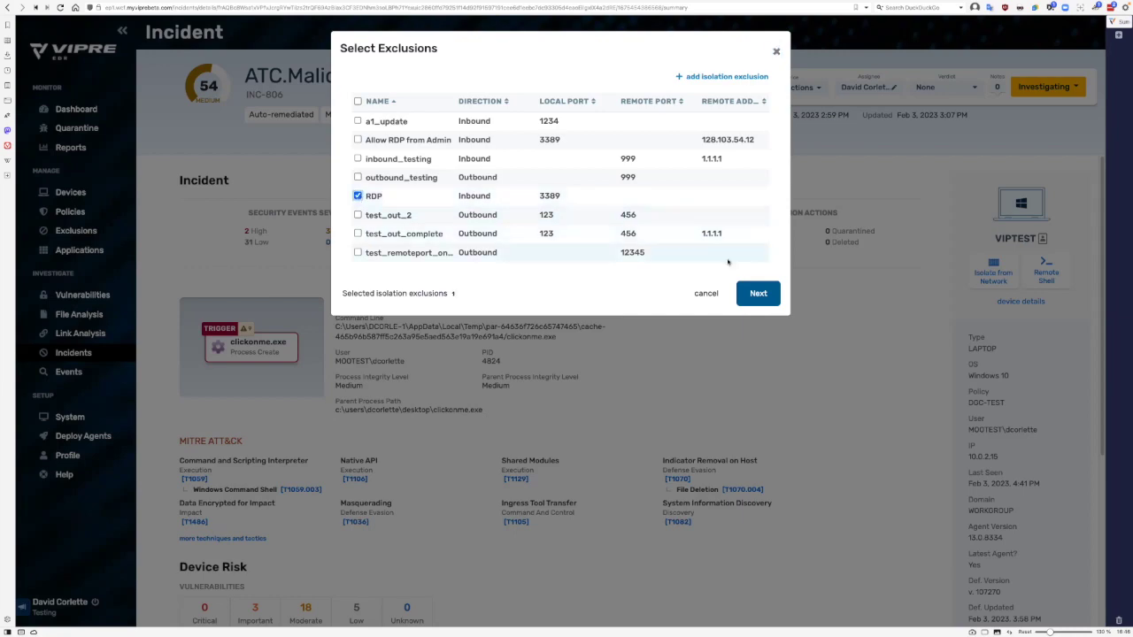
left_click(757, 293)
type("Investigating")
left_click(754, 198)
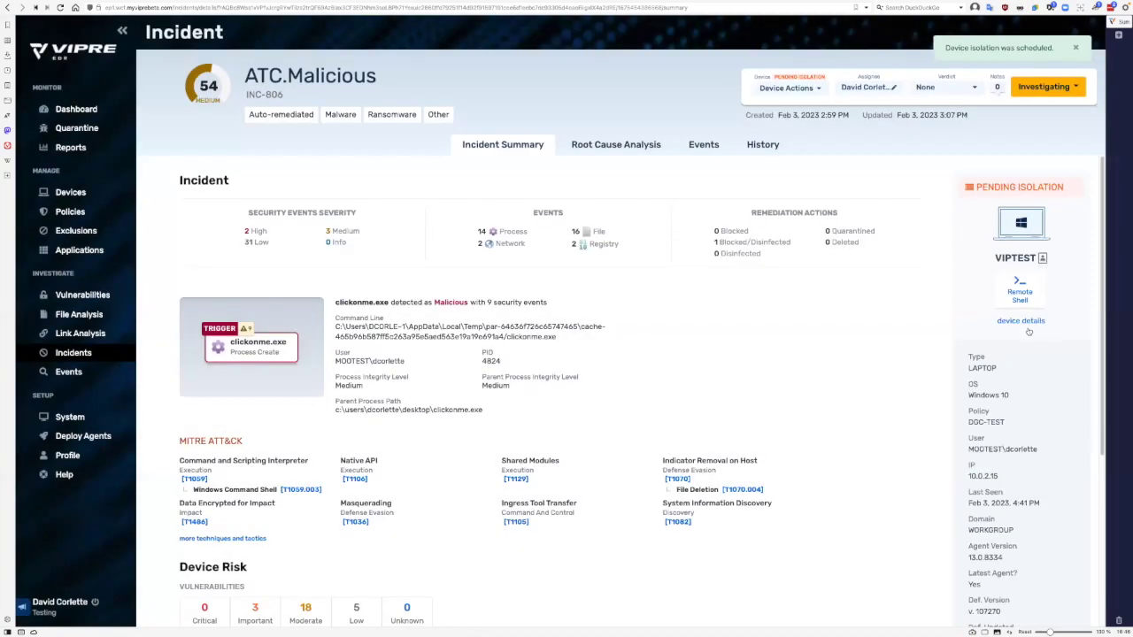
left_click(1027, 329)
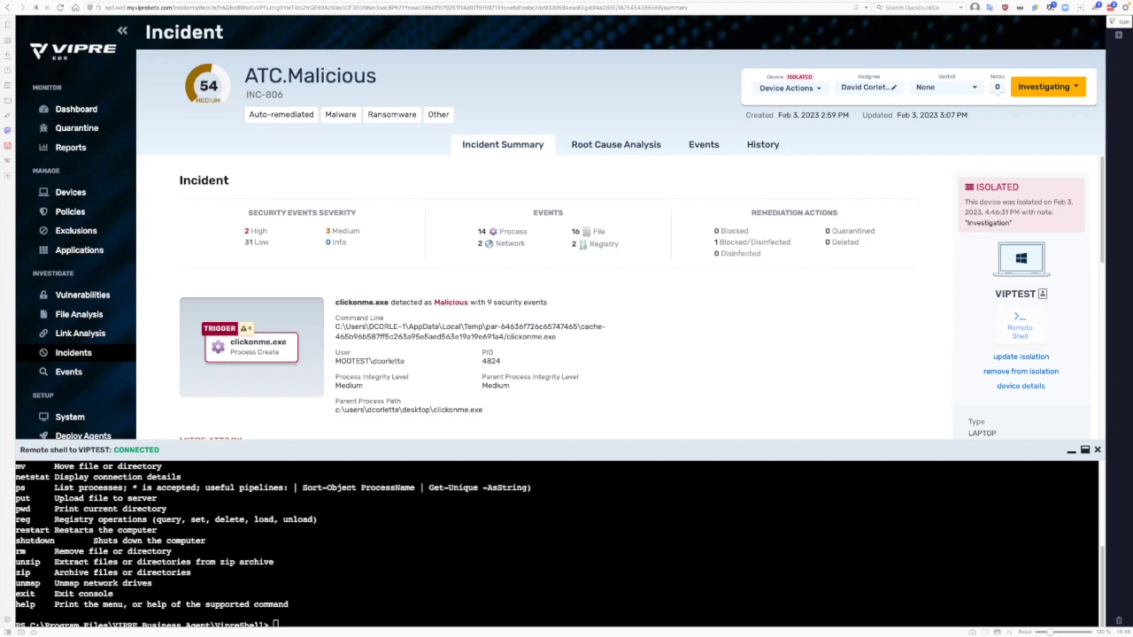
- In the remote shell, change to the user's Desktop folder and list its files with dir
scroll(952, 562, "down", 1)
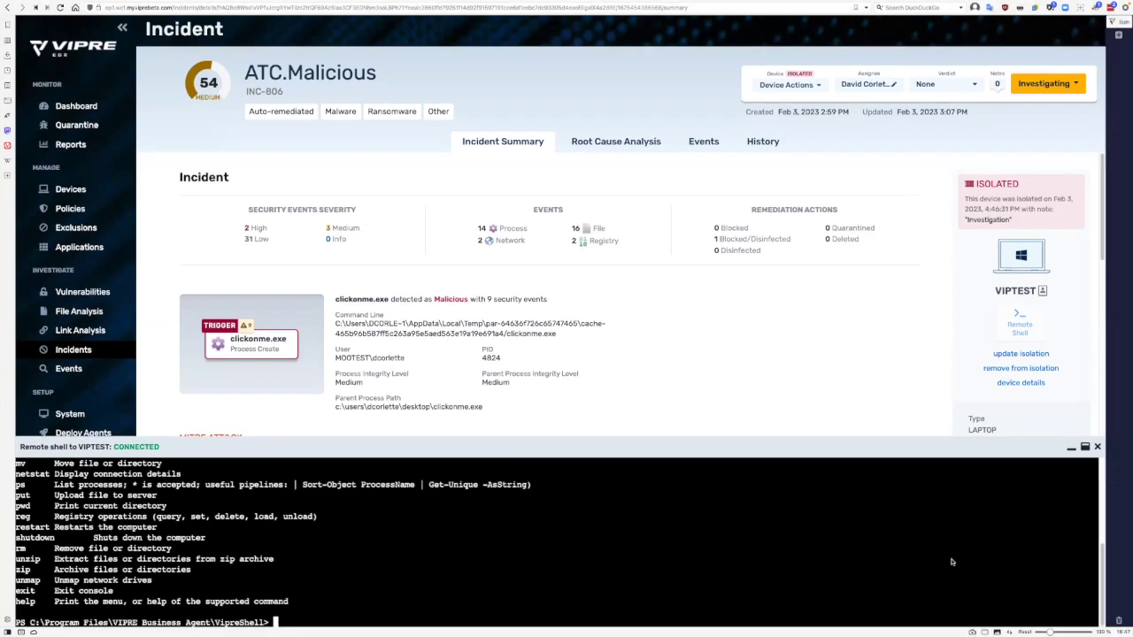
type("cd \\Users\\dcorlette\\Desktop")
key("Return")
type("dir")
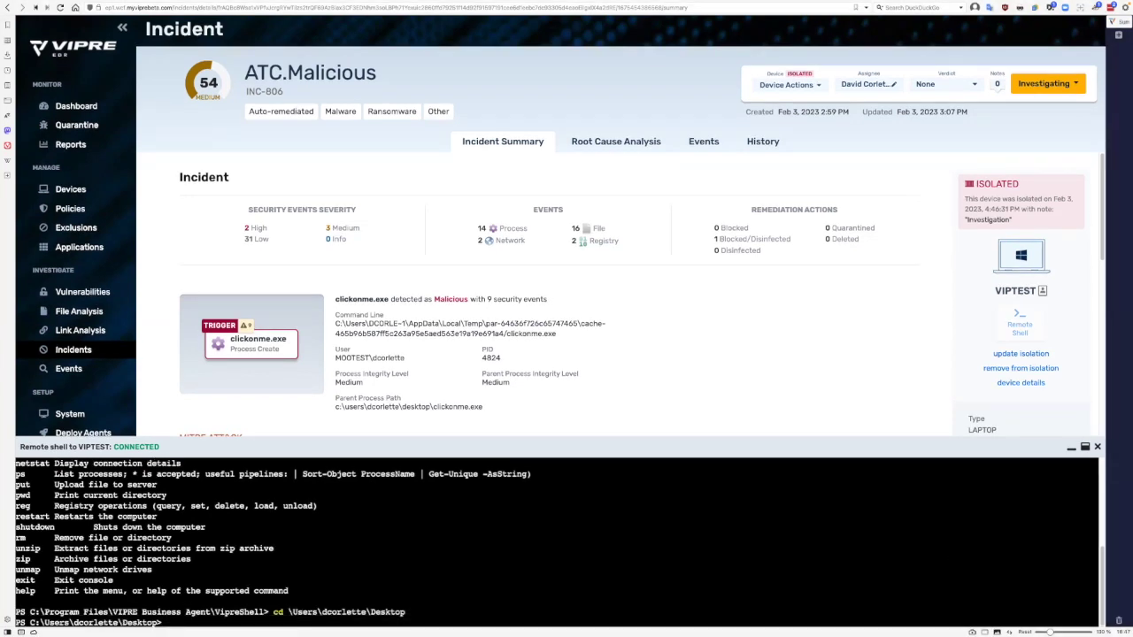
key("Return")
scroll(463, 537, "up", 2)
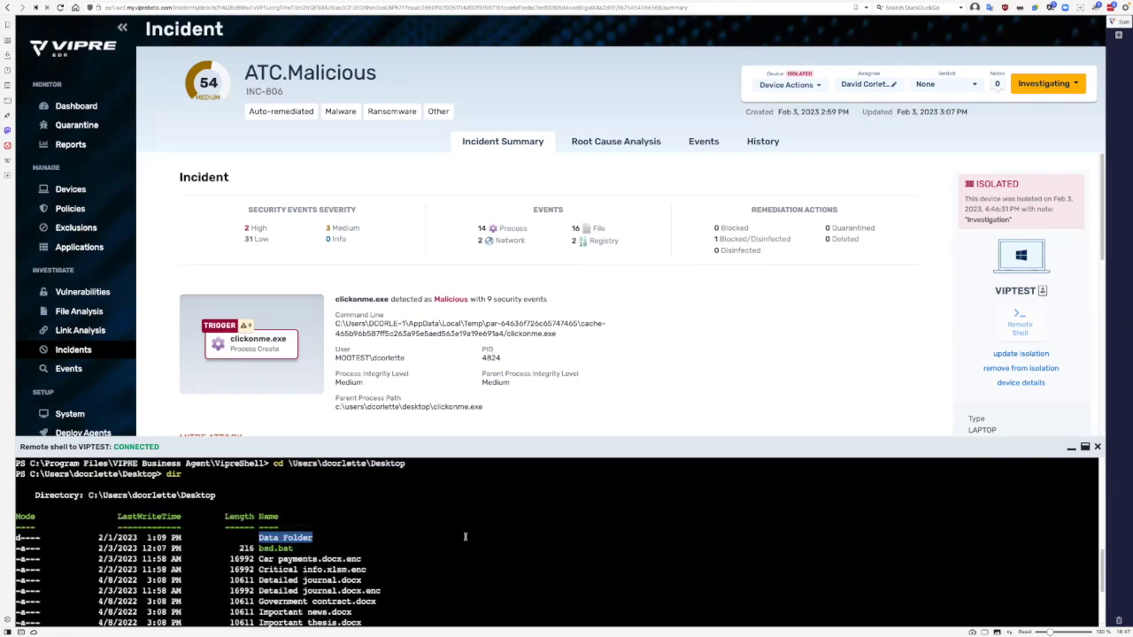
scroll(463, 561, "down", 4)
- Upload bad.bat to the server with 'put bad.bat' and close the shell
type("put bad.bat")
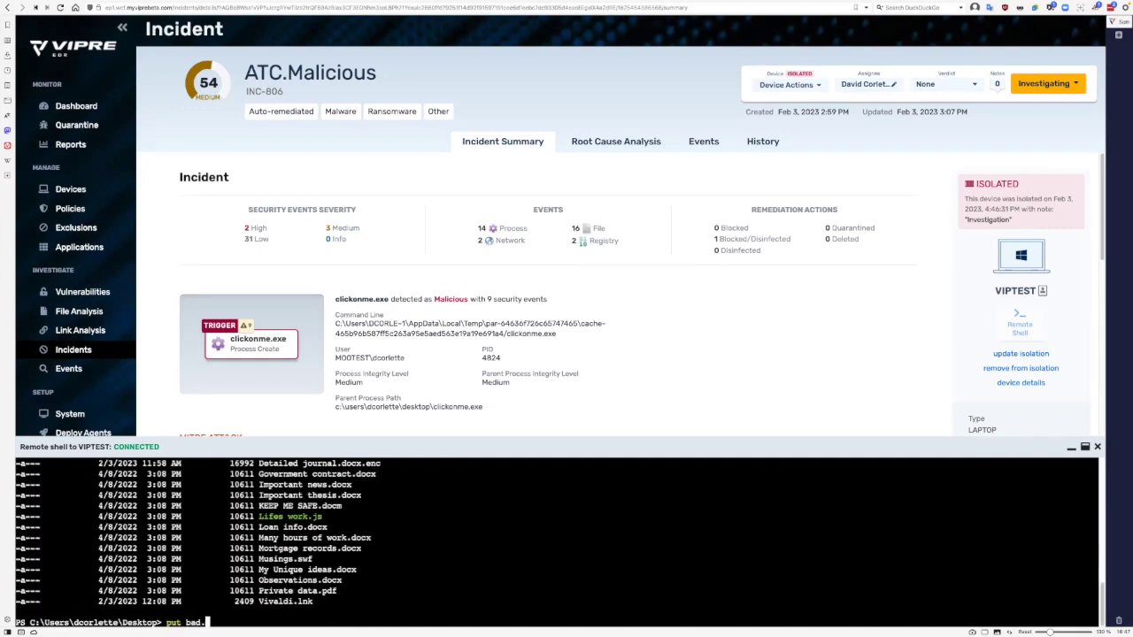
key("Return")
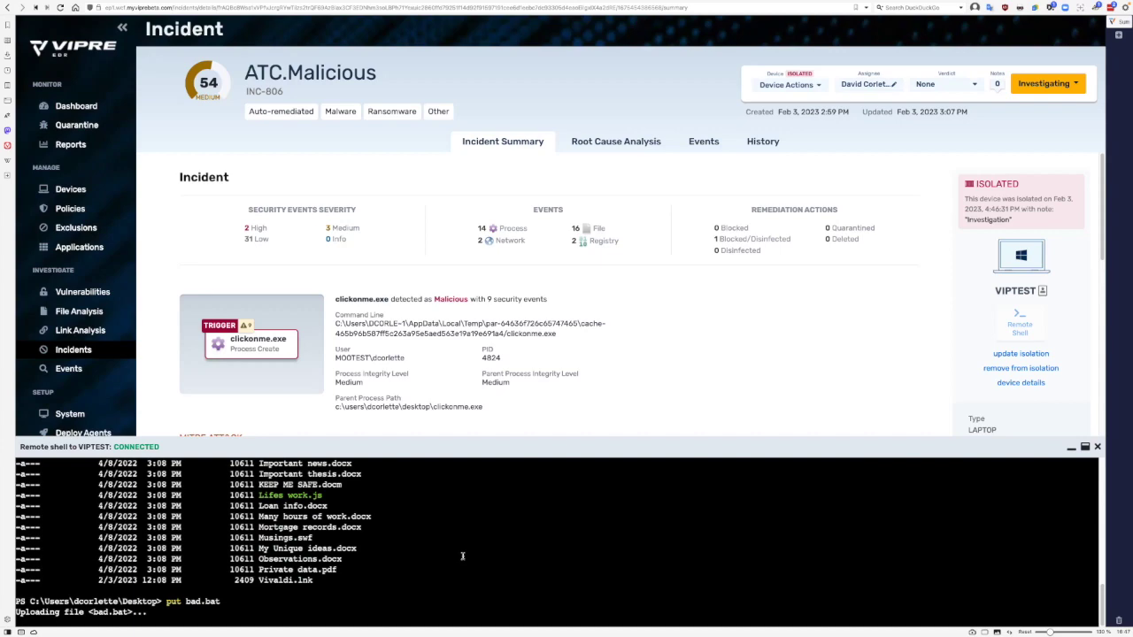
scroll(462, 556, "up", 4)
scroll(462, 556, "down", 5)
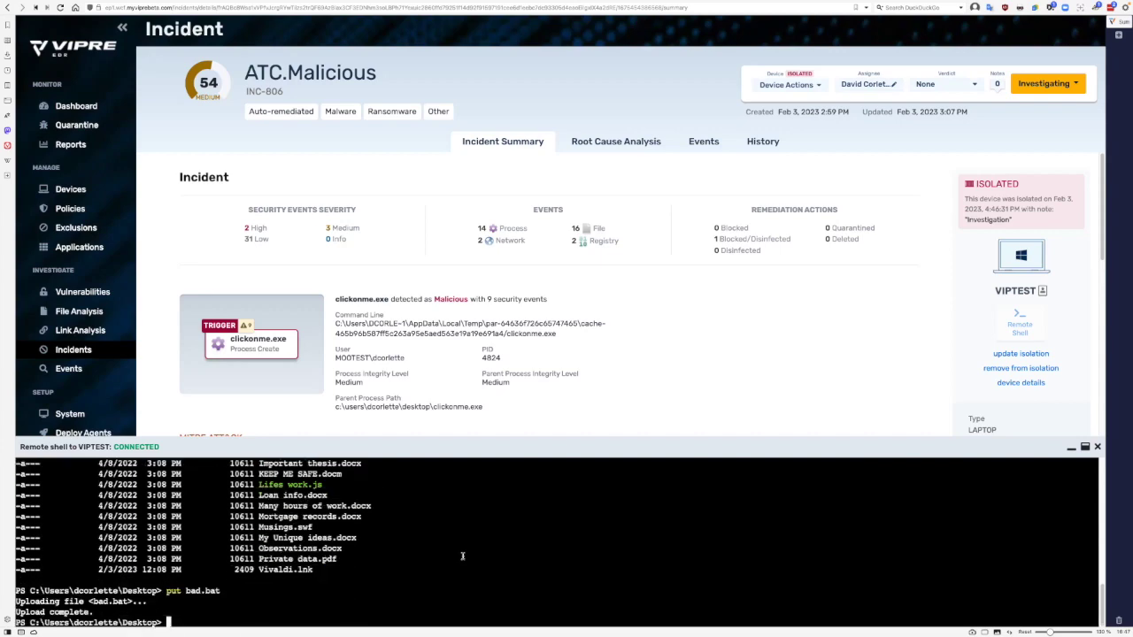
left_click(1097, 448)
- Confirm closing the shell, then submit the bad.bat evidence from History to the Sandbox
left_click(642, 300)
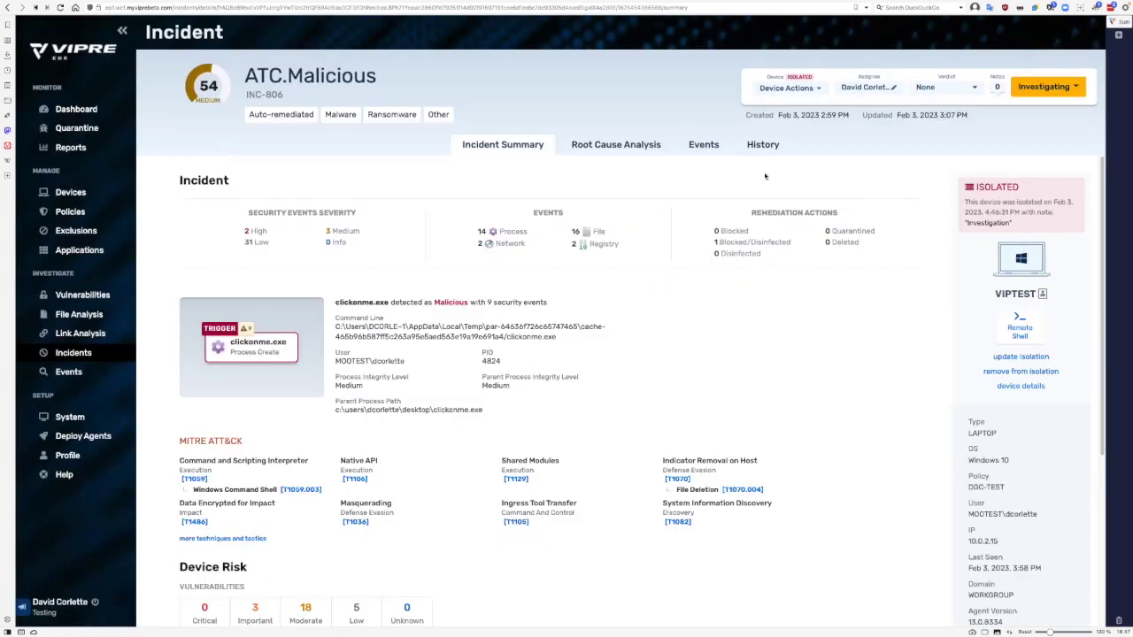
left_click(763, 145)
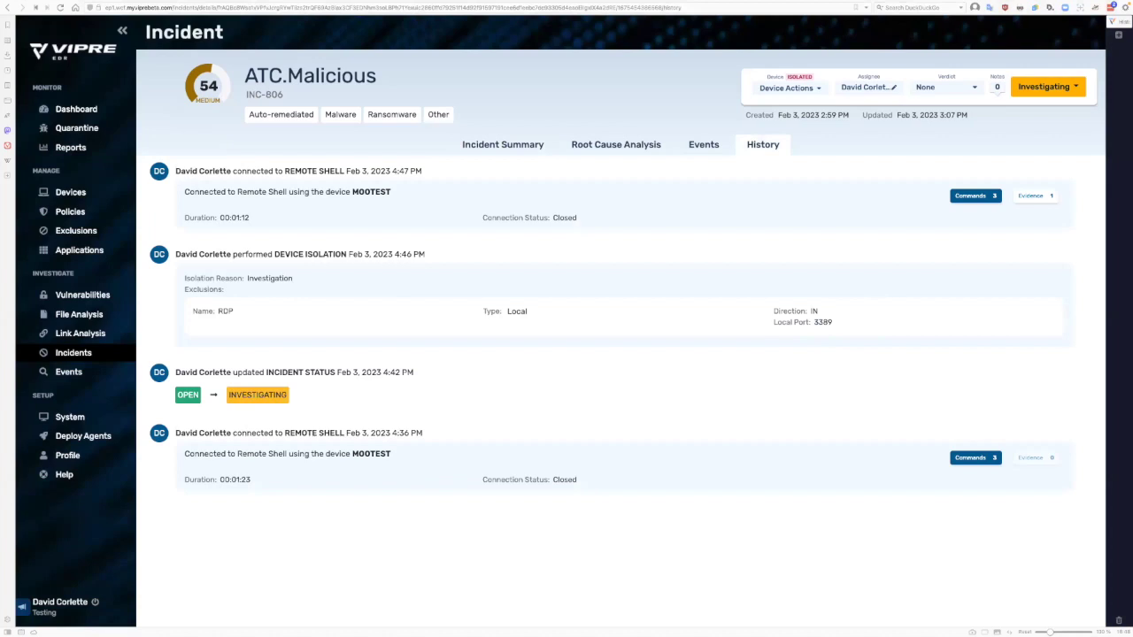
left_click(1030, 197)
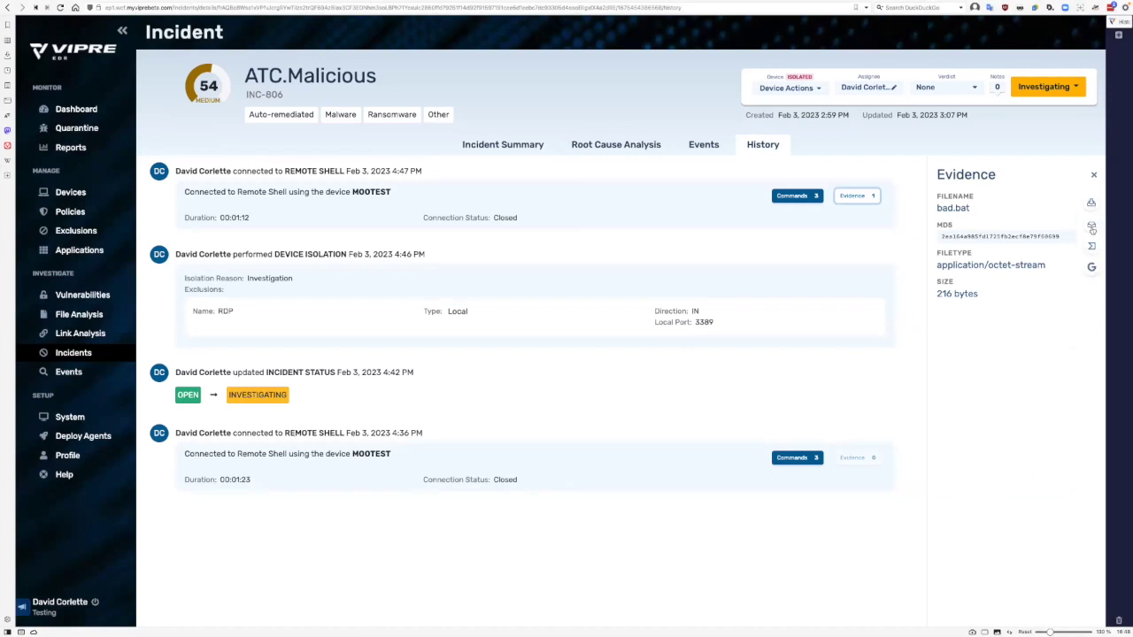
left_click(1092, 227)
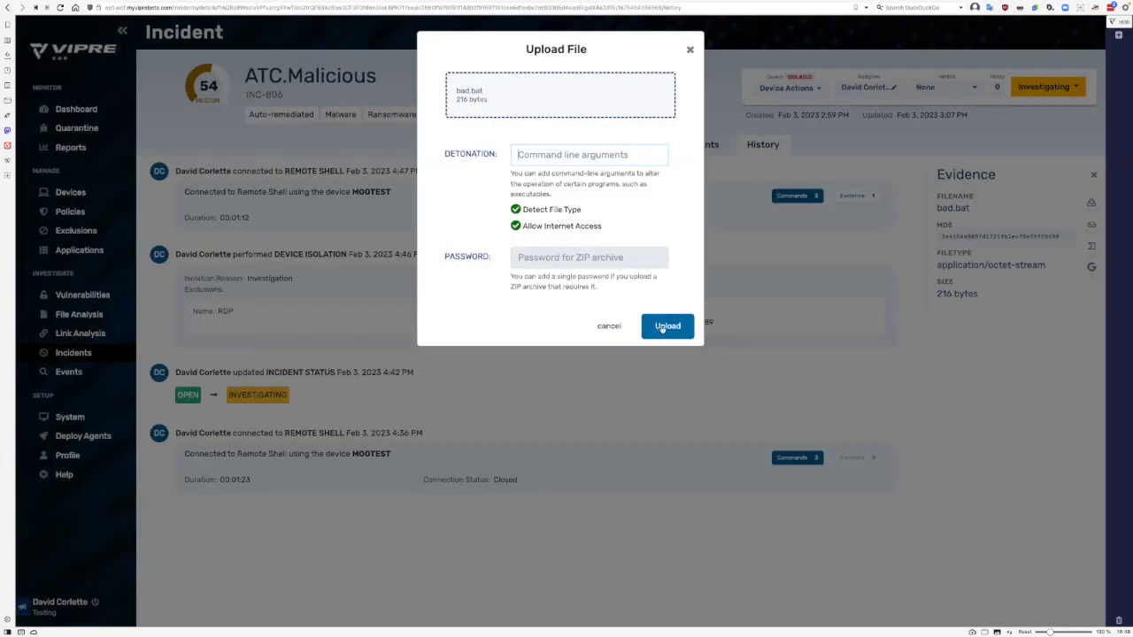
left_click(662, 328)
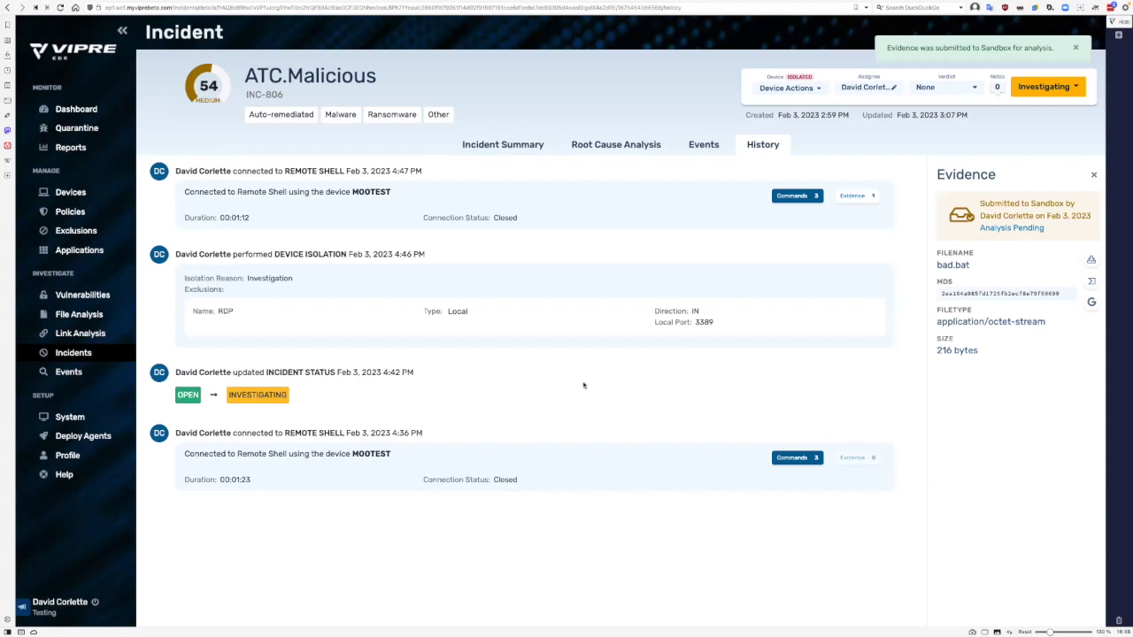
- From the incident summary, open VIPTEST's device details and view its Web Activity
left_click(511, 147)
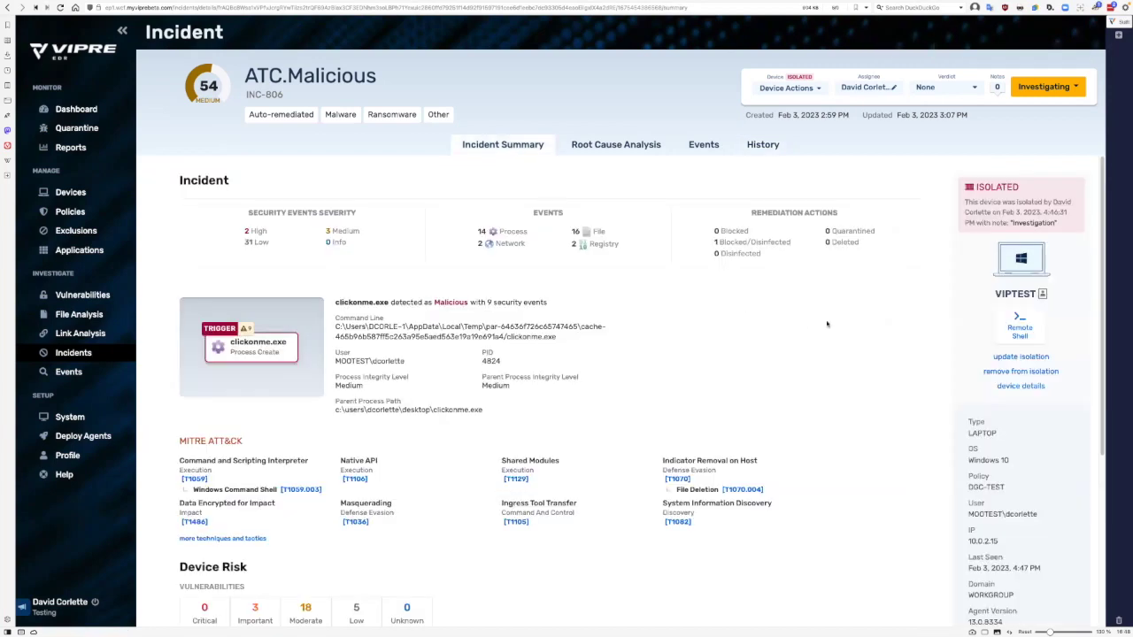
left_click(1020, 386)
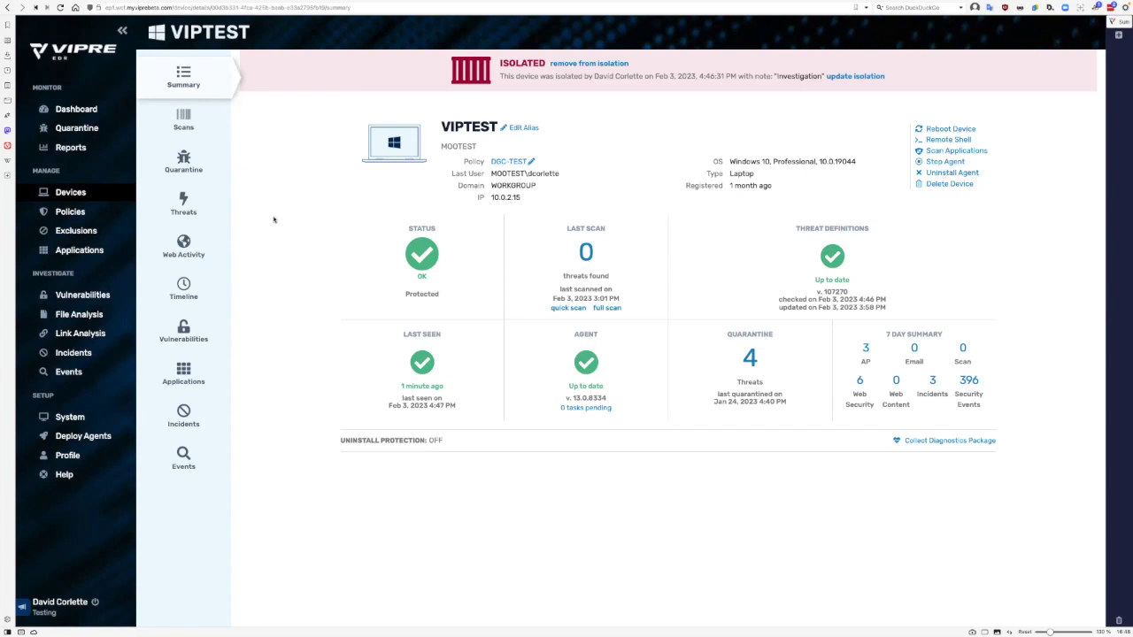
left_click(186, 247)
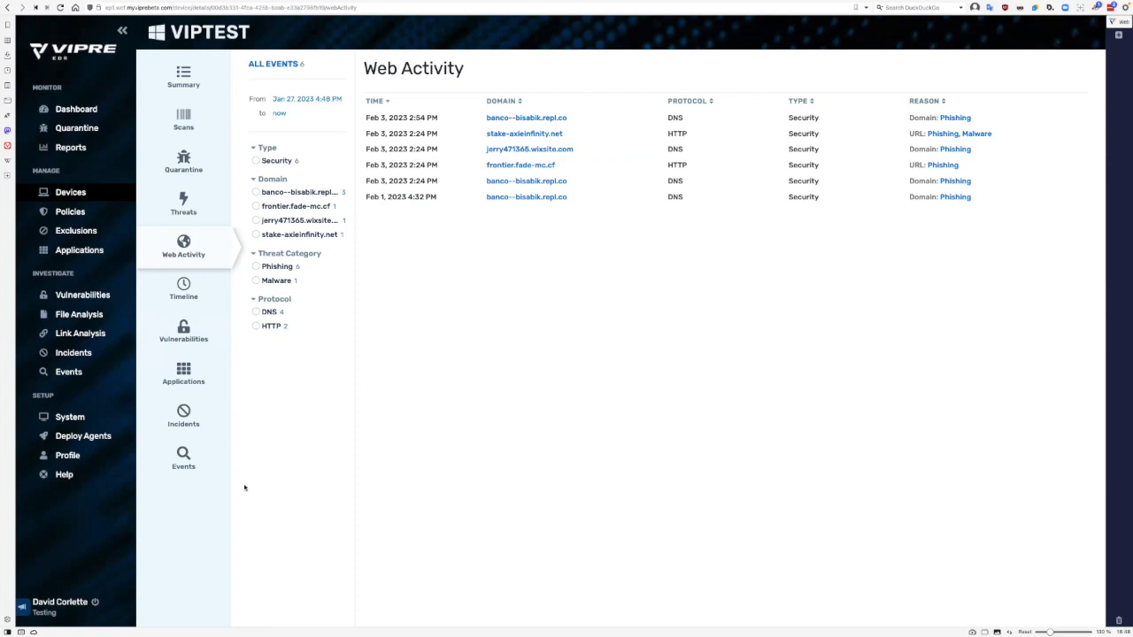
- Review VIPTEST's installed applications, then filter its event list to Security events
left_click(186, 383)
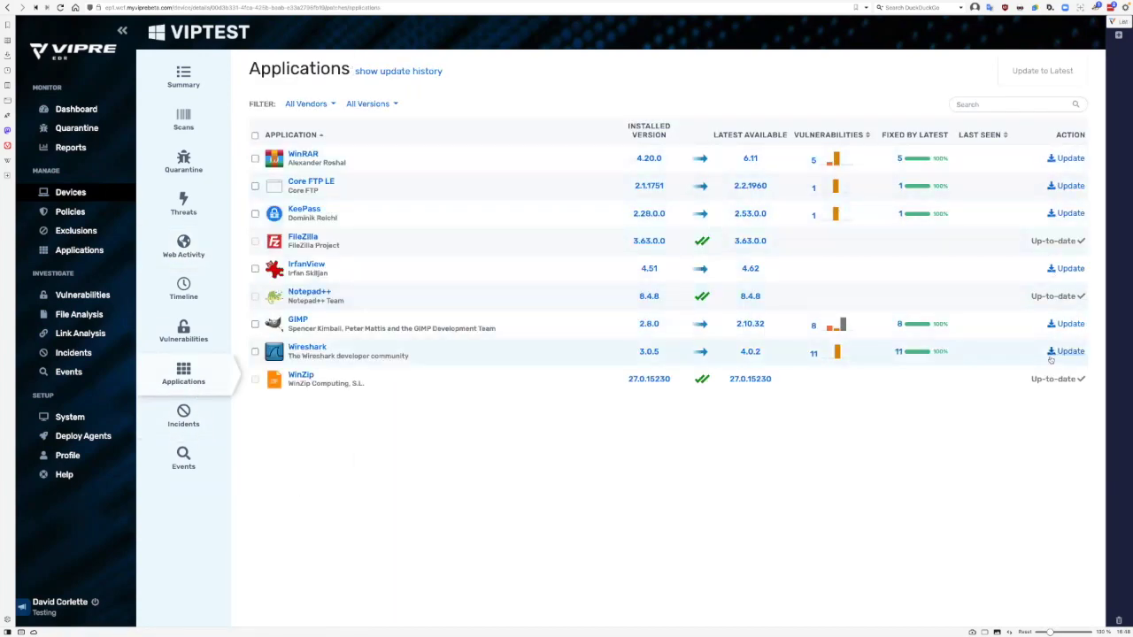
left_click(183, 459)
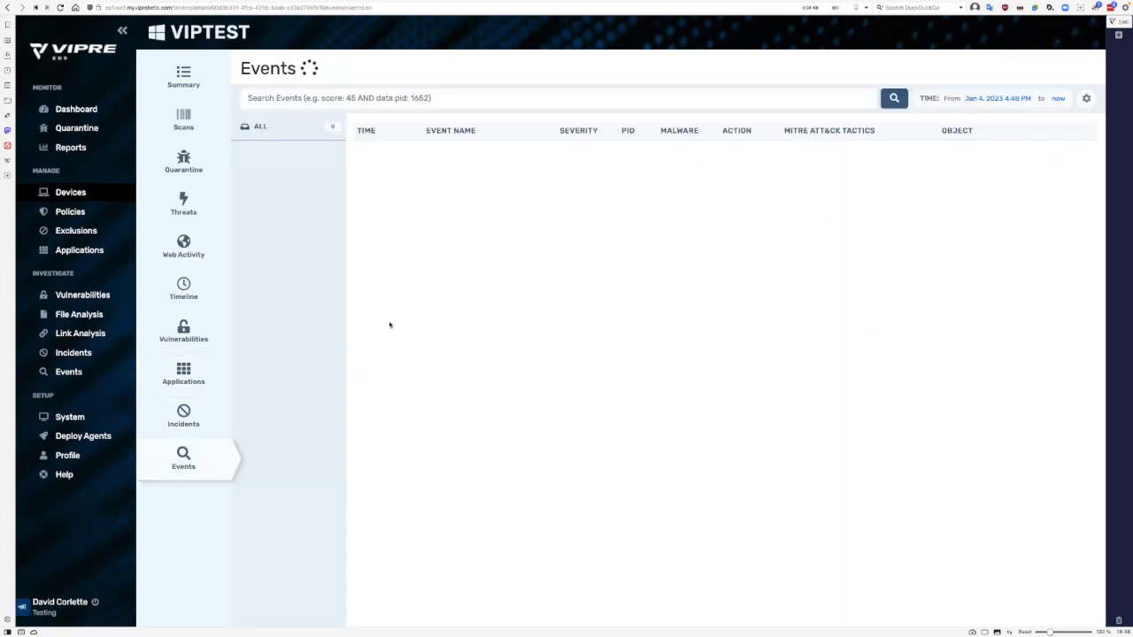
left_click(274, 199)
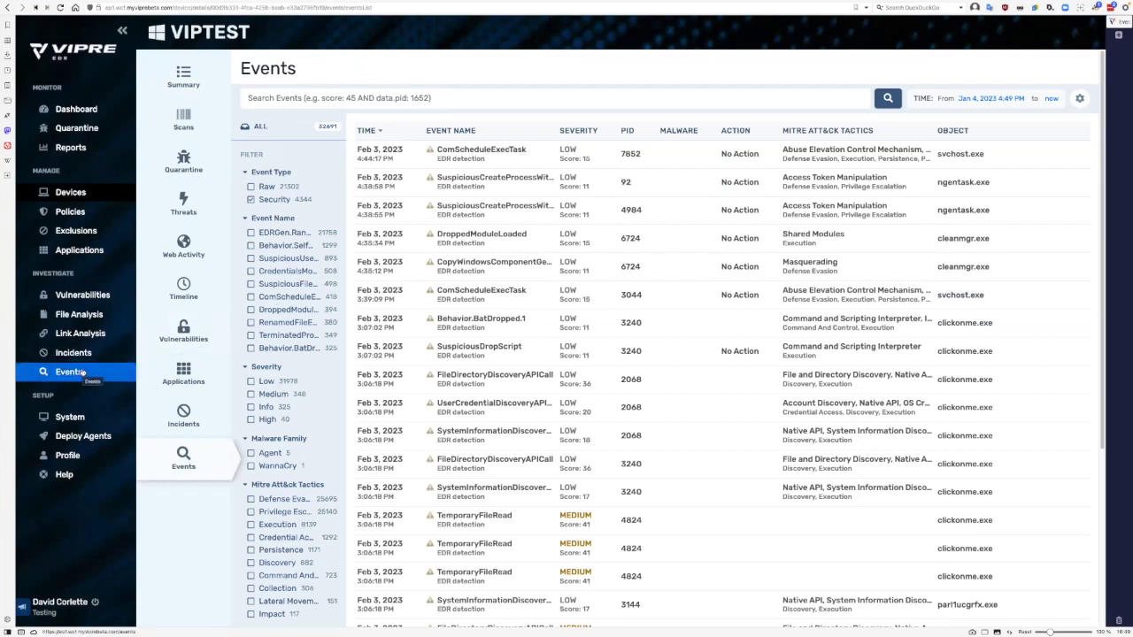
- Review VIPTEST's event timeline and the VIPRE.Behavior (v) threat in the Threat Summary Report
left_click(196, 295)
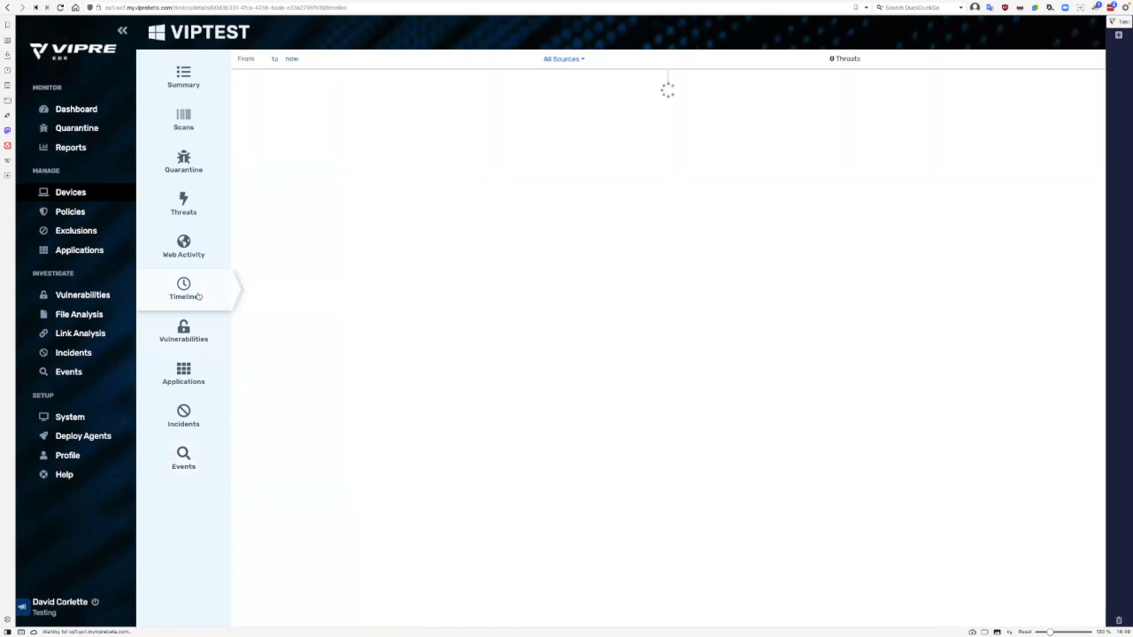
scroll(732, 220, "down", 5)
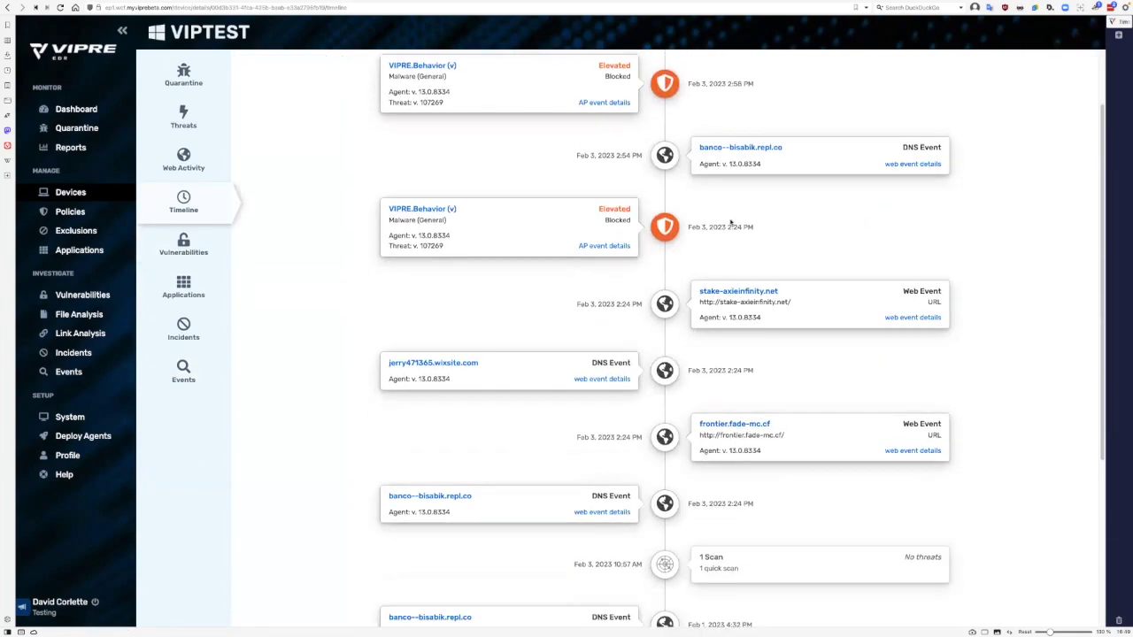
scroll(733, 214, "down", 2)
scroll(732, 214, "up", 7)
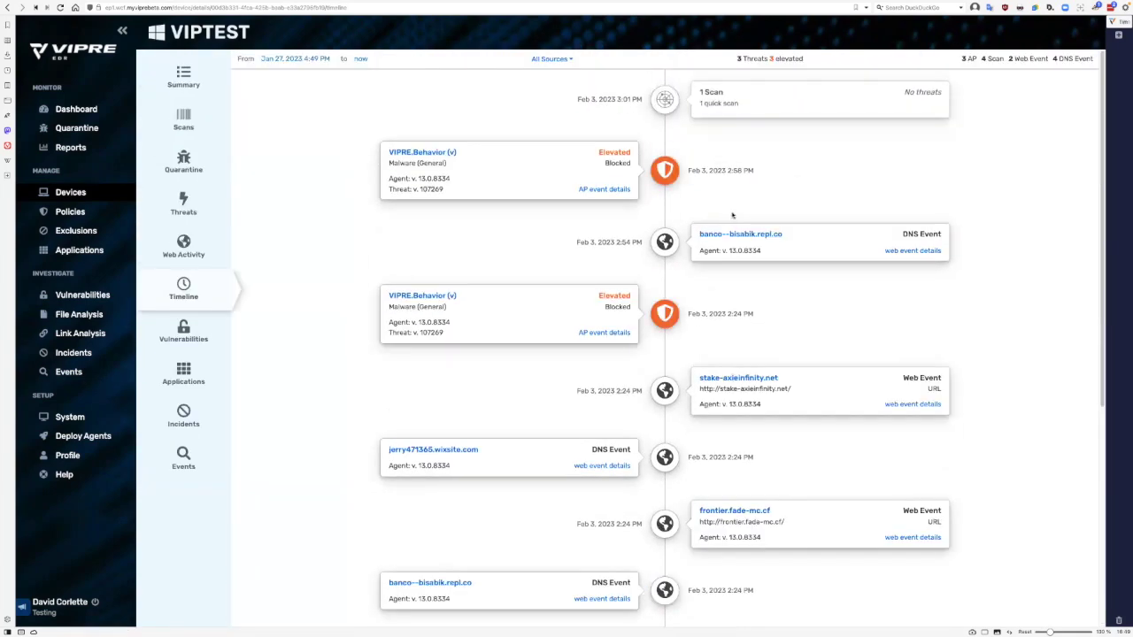
left_click(425, 155)
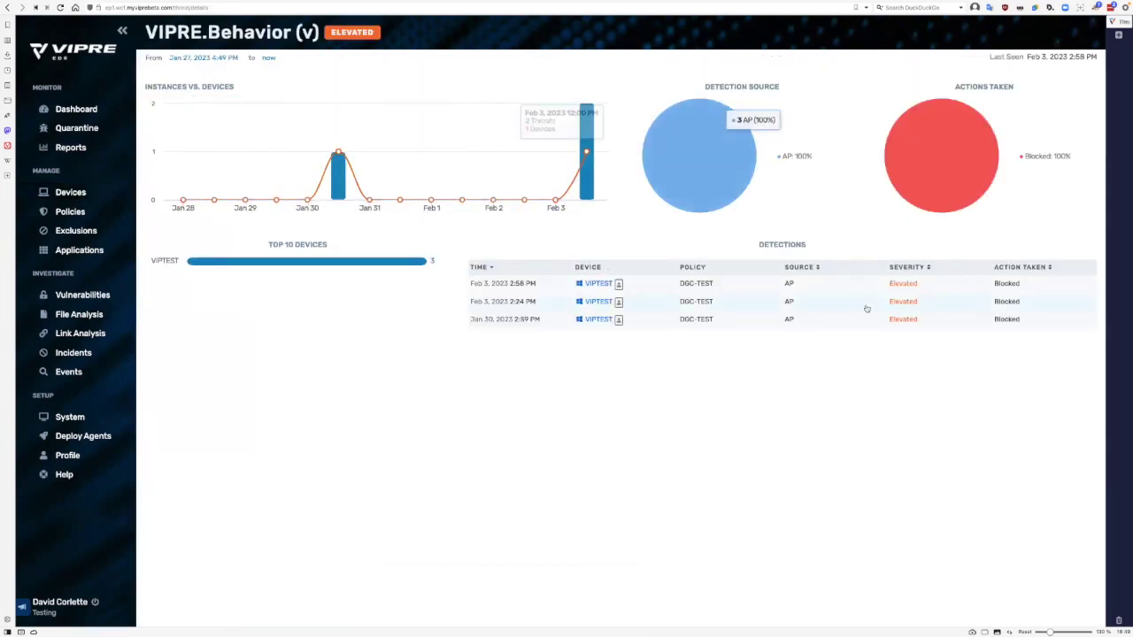
left_click(71, 147)
left_click(299, 133)
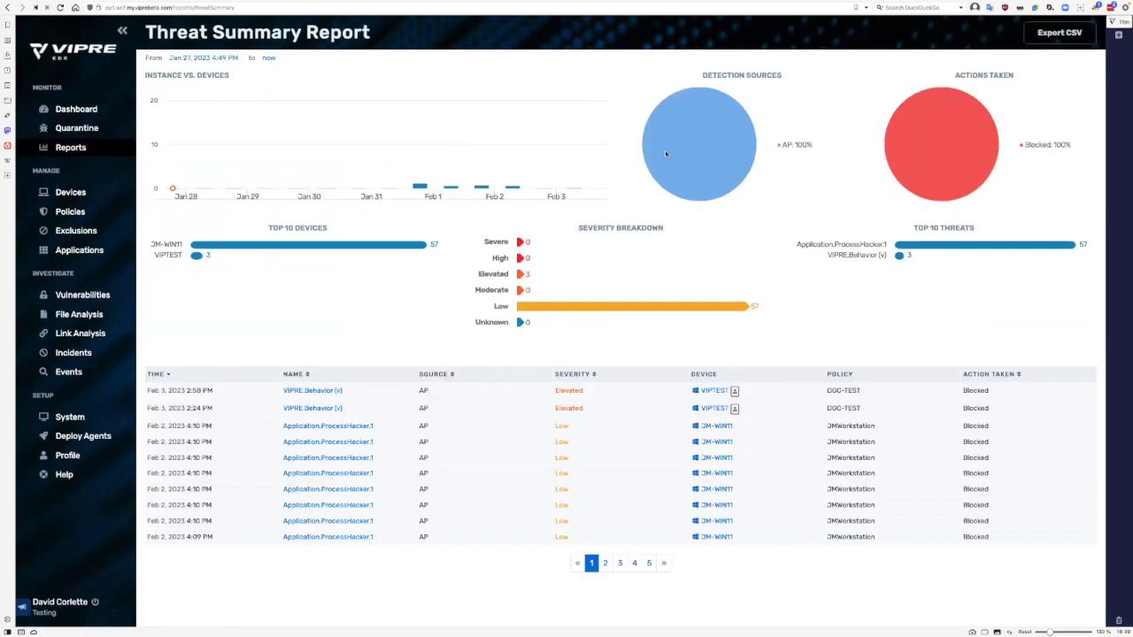
left_click(324, 392)
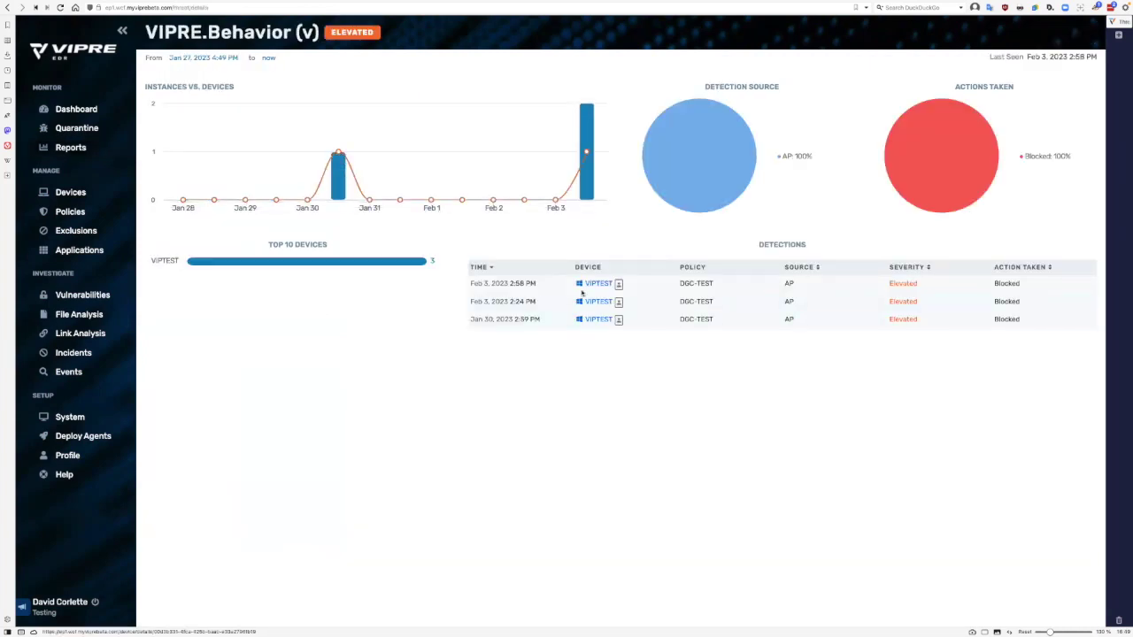
- Open the Shell History Report and inspect the latest session's evidence file and commands
left_click(71, 147)
left_click(333, 227)
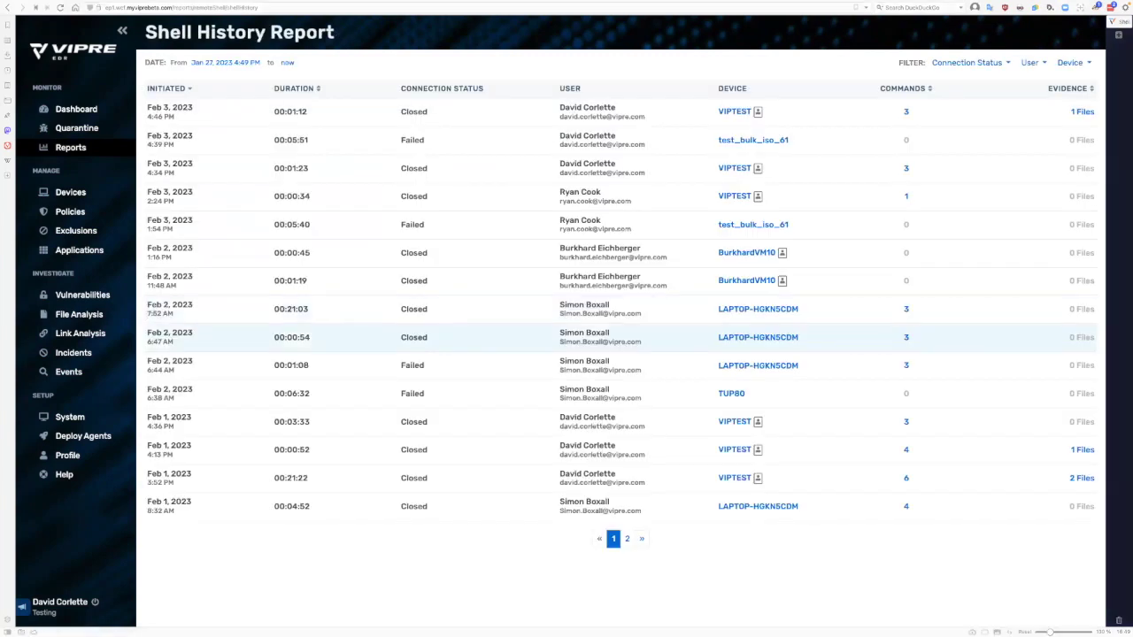
left_click(1082, 112)
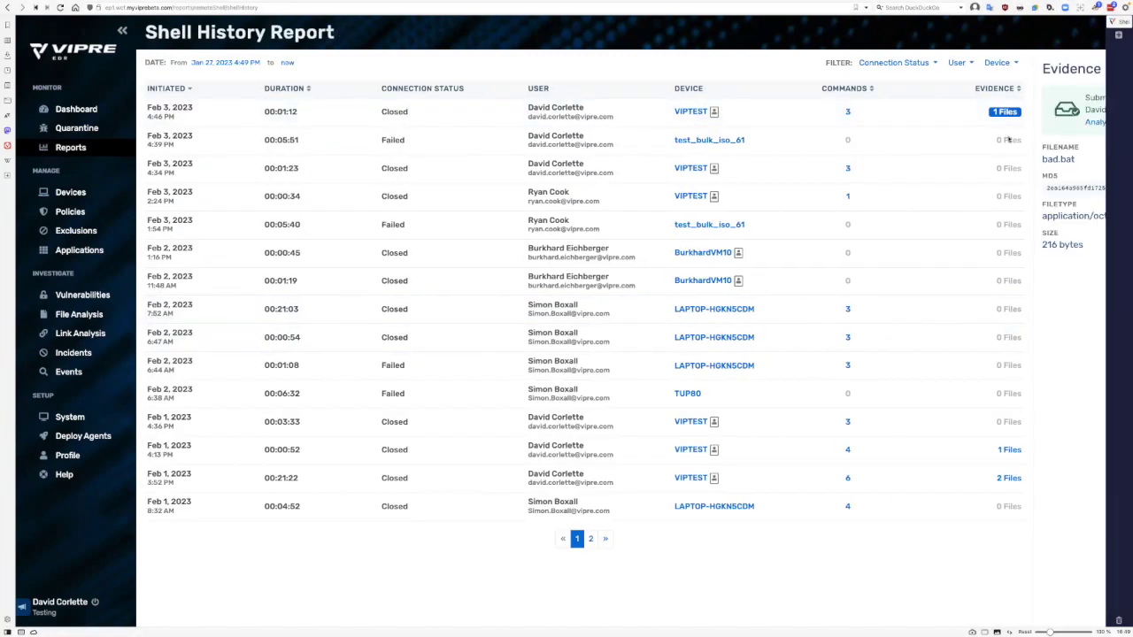
left_click(763, 168)
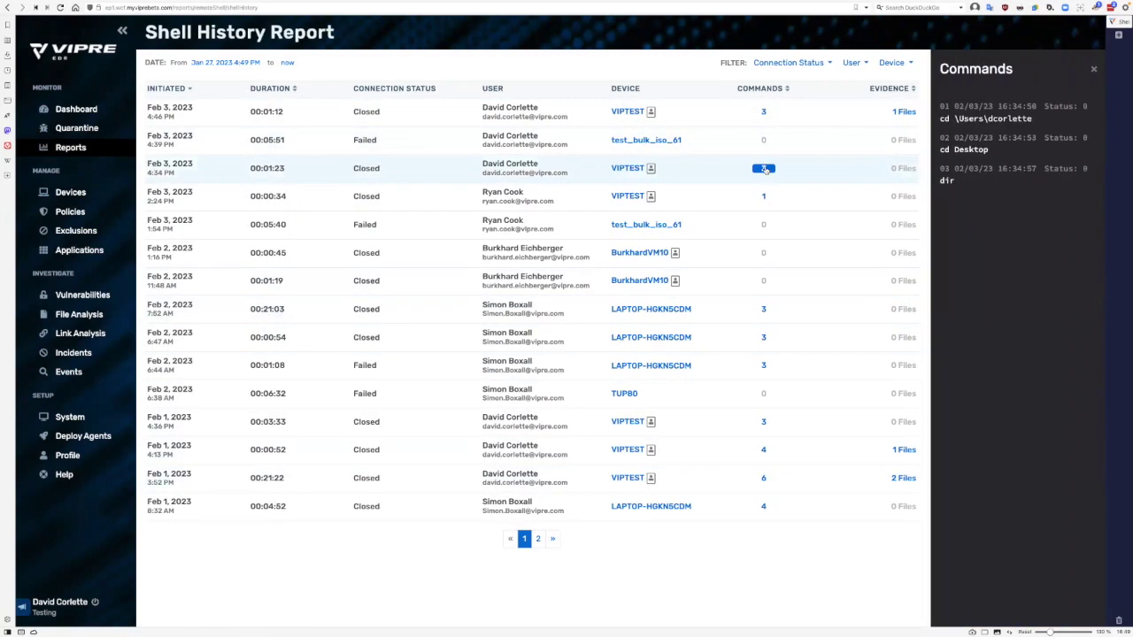
left_click(763, 168)
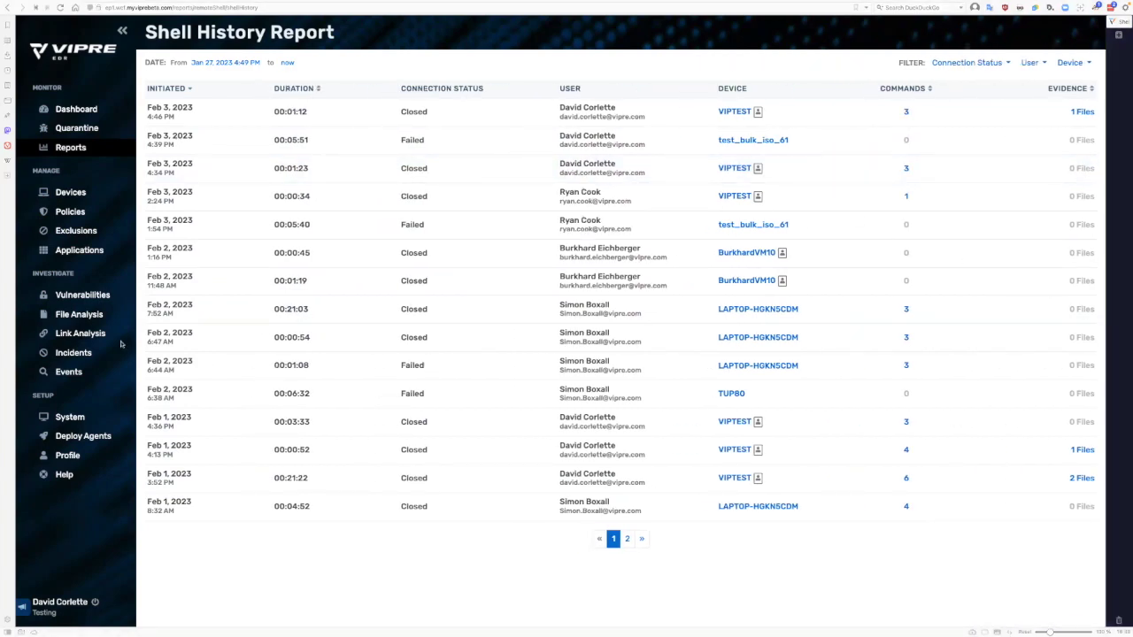
- Show Link Analysis results for the last 30 days
left_click(64, 333)
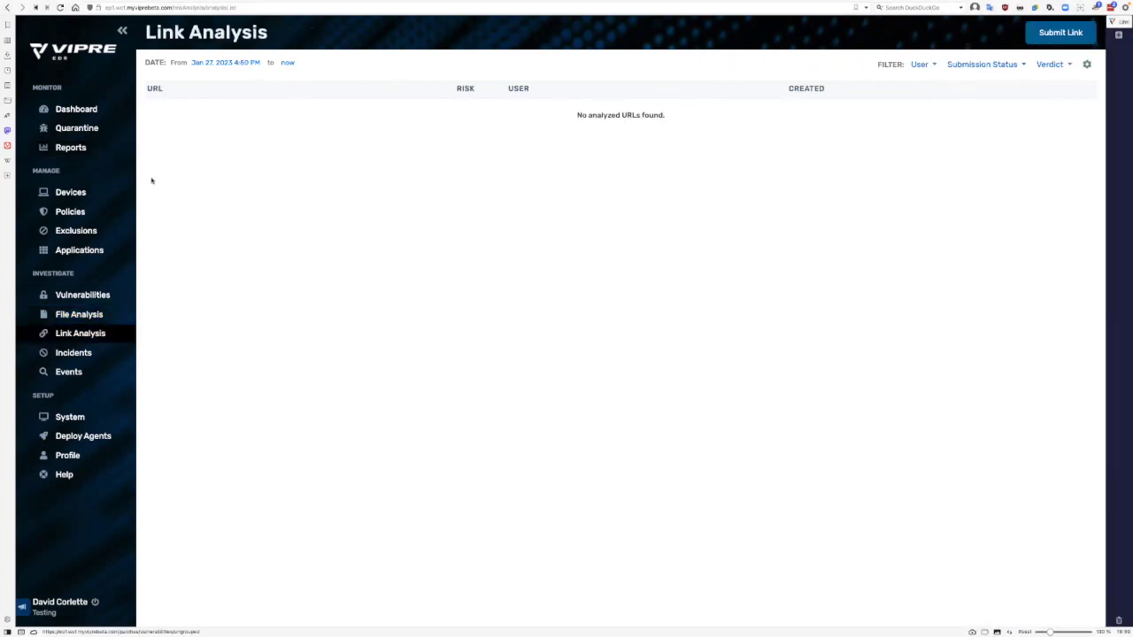
left_click(221, 62)
left_click(213, 196)
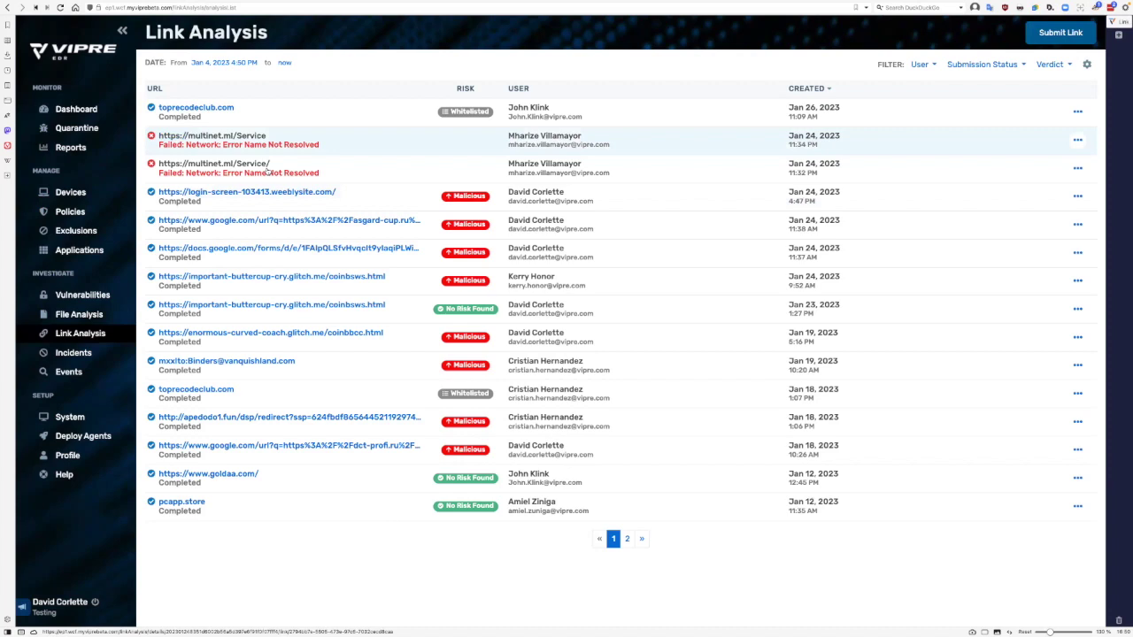
- Open bad.bat's File Analysis report and review its malicious URL finding and detections
left_click(84, 315)
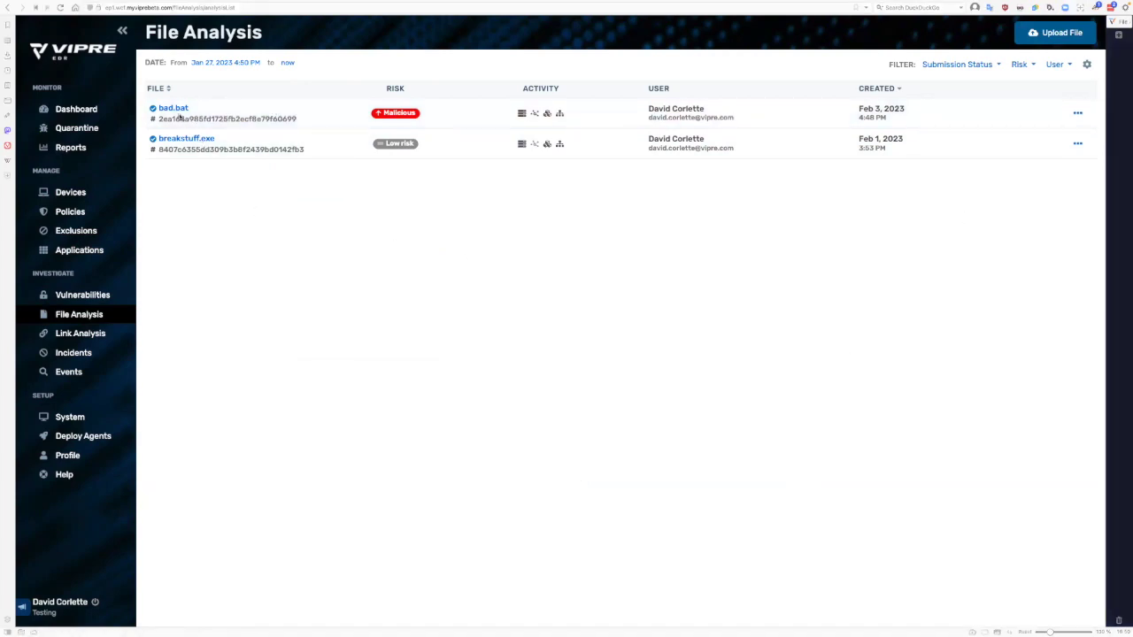
left_click(175, 108)
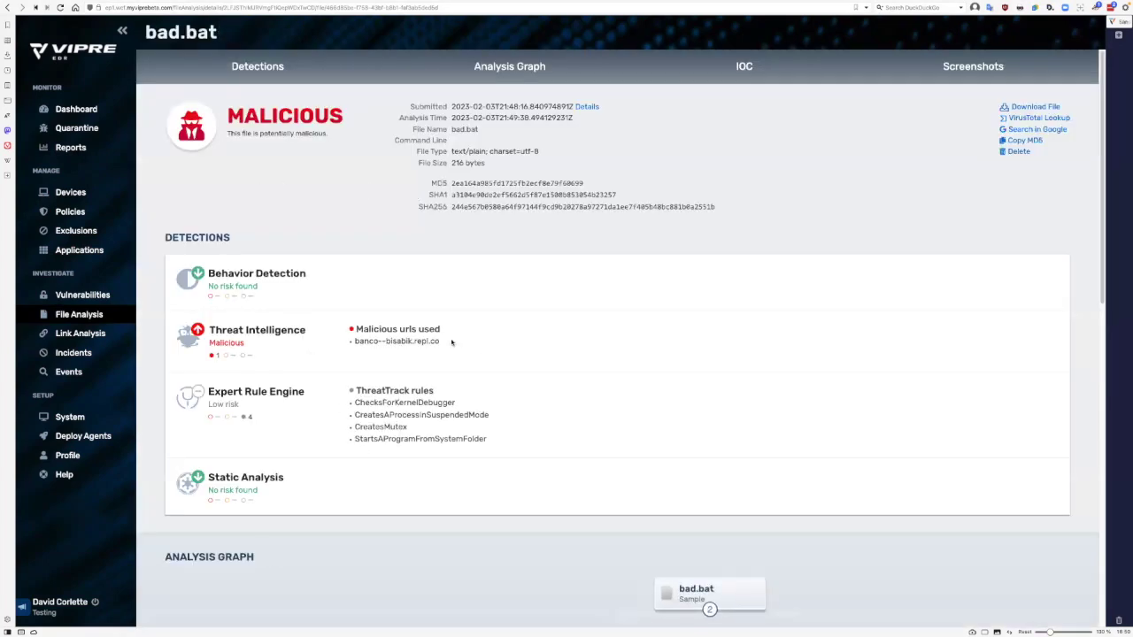
left_click_drag(447, 344, 359, 330)
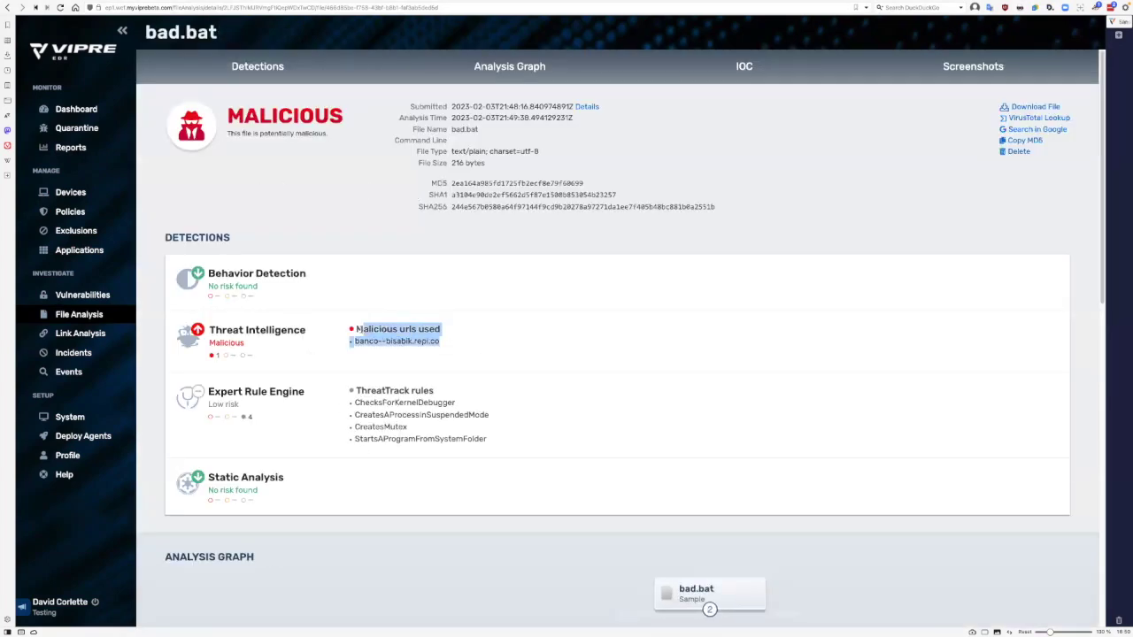
left_click(478, 346)
scroll(836, 477, "down", 1)
scroll(836, 477, "down", 5)
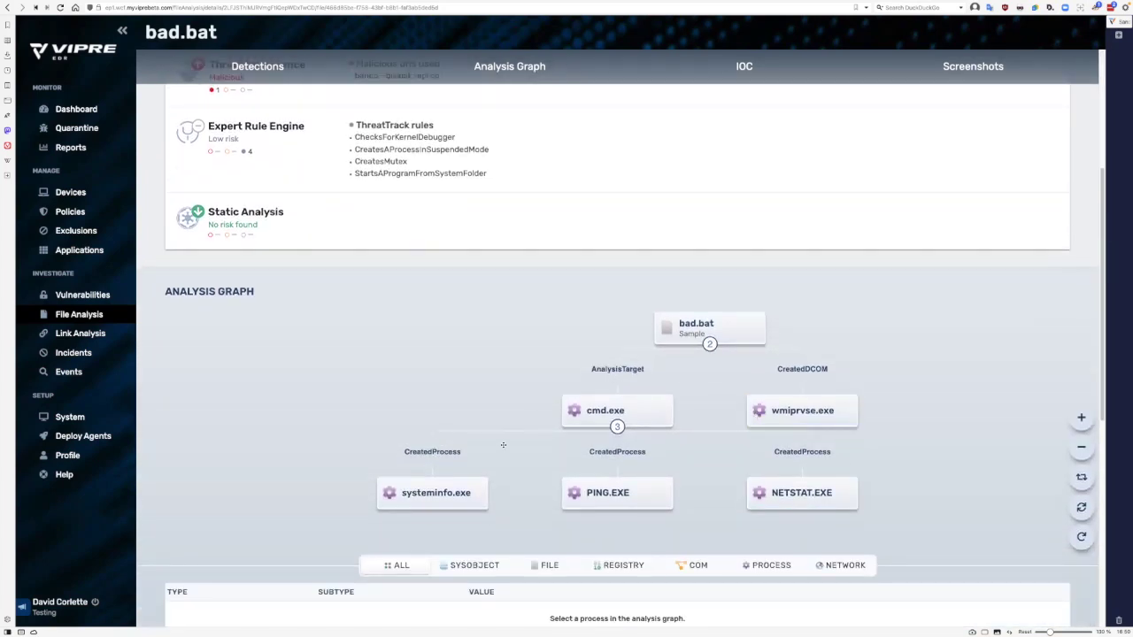
- Inspect the cmd.exe and systeminfo.exe processes in the analysis graph, then return to Incidents
left_click(634, 400)
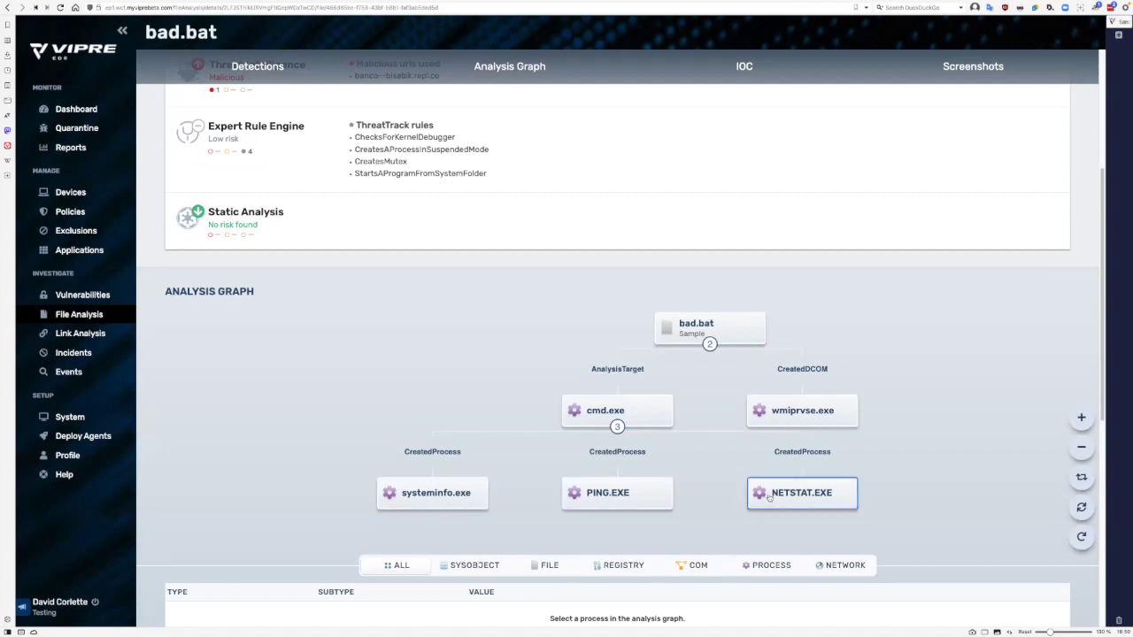
left_click(453, 496)
scroll(740, 454, "down", 2)
scroll(740, 455, "down", 1)
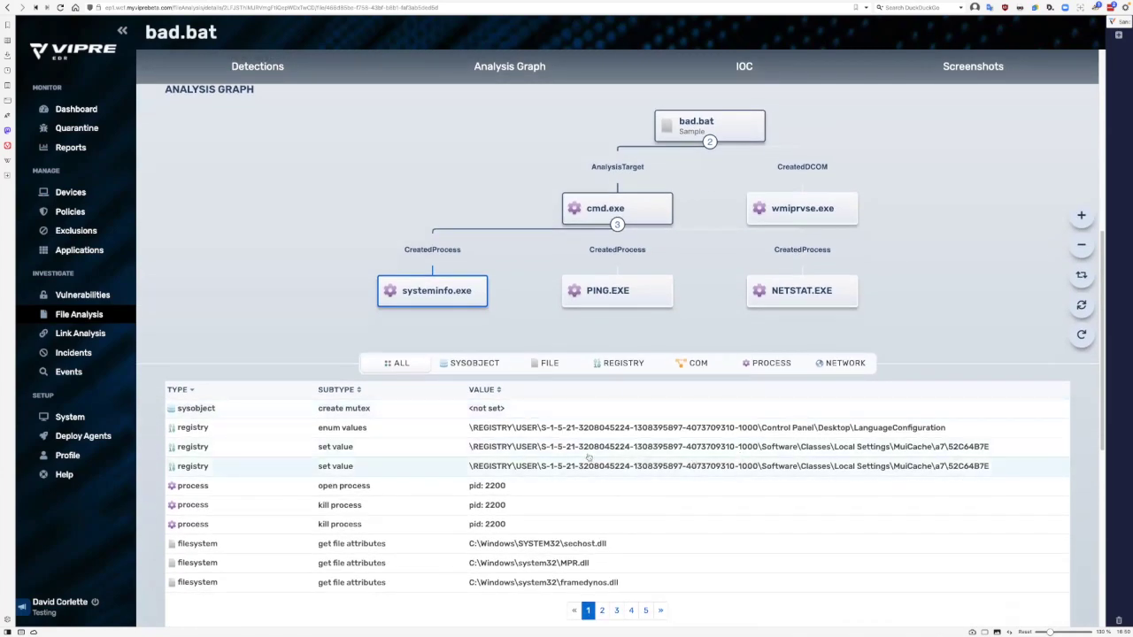
scroll(764, 501, "down", 3)
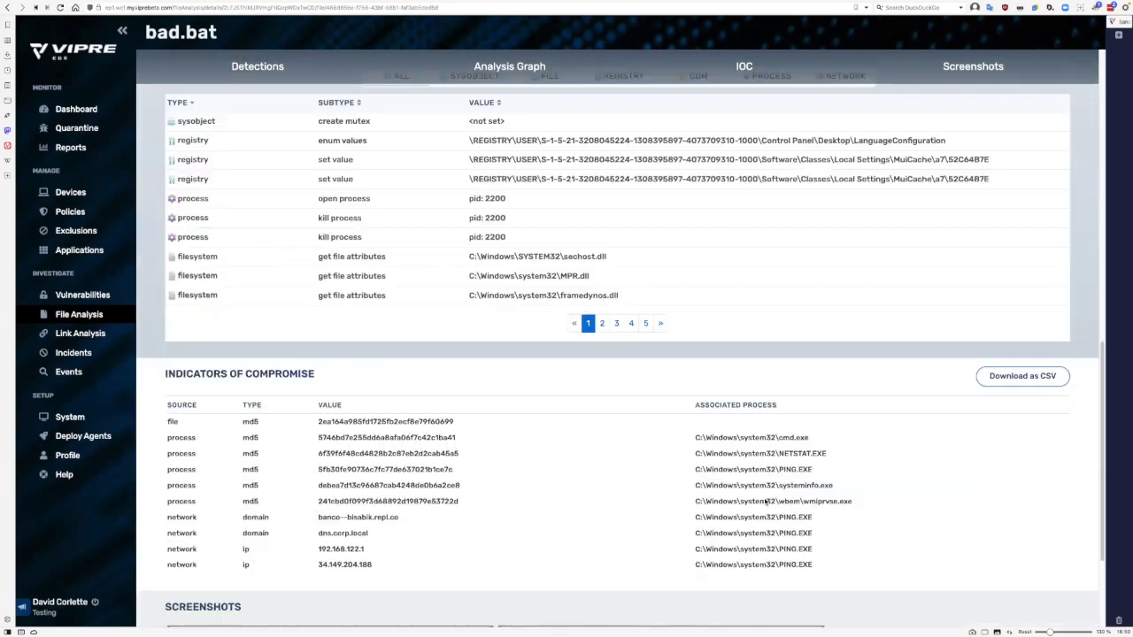
scroll(766, 501, "down", 2)
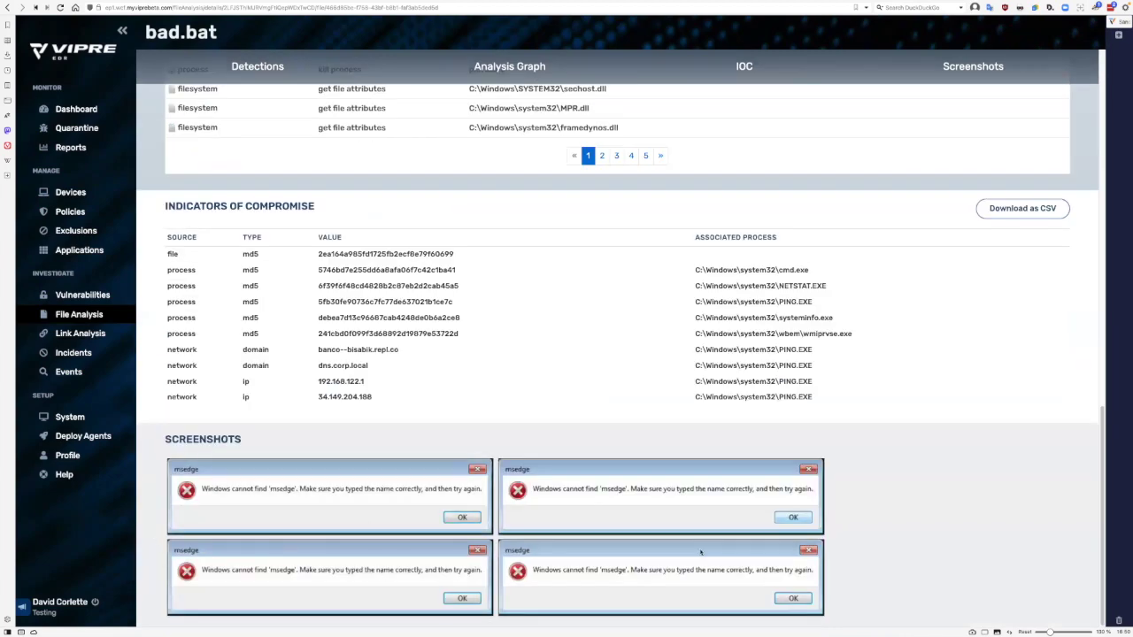
scroll(774, 567, "up", 4)
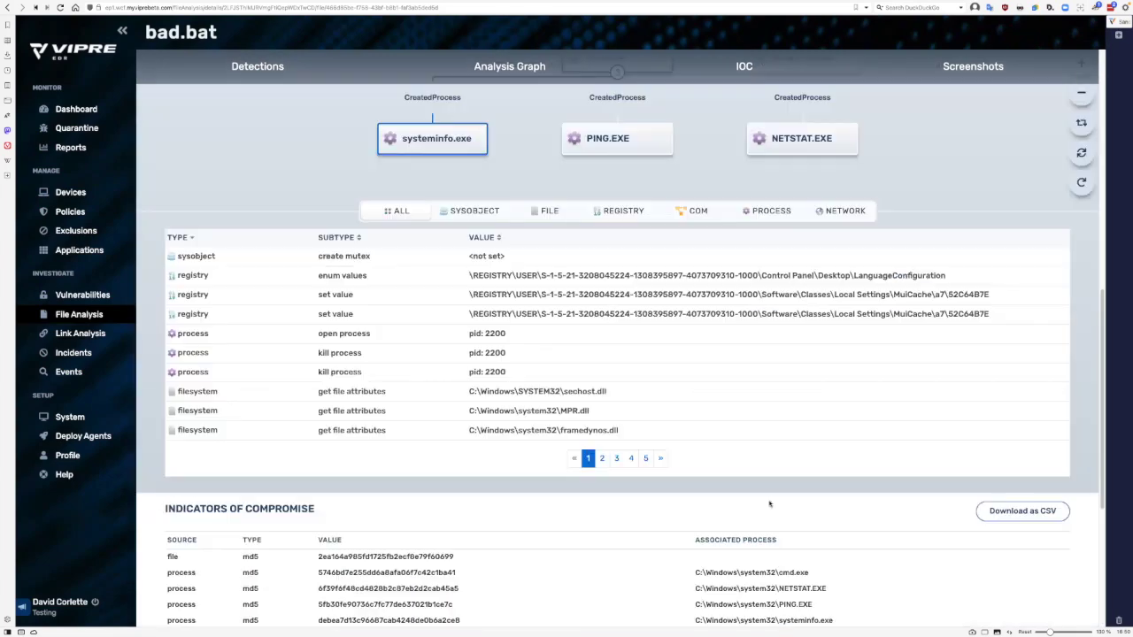
scroll(322, 355, "up", 6)
left_click(74, 352)
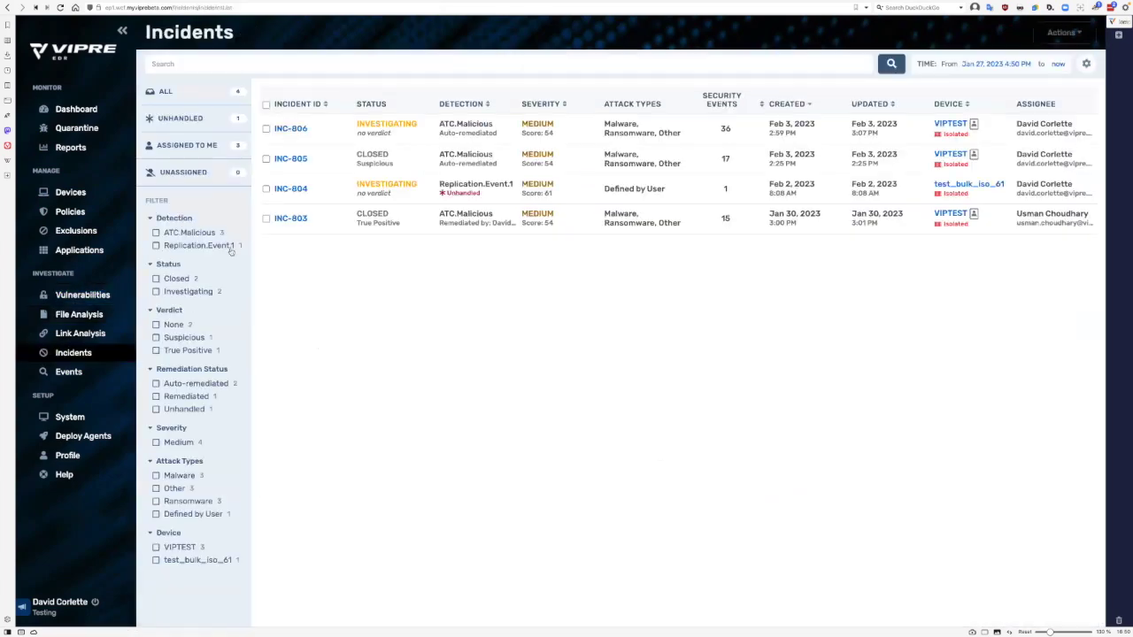
- Open INC-806, remote-shell into VIPTEST, change to the user's Desktop, run rm bad.bat, and close the shell
left_click(291, 128)
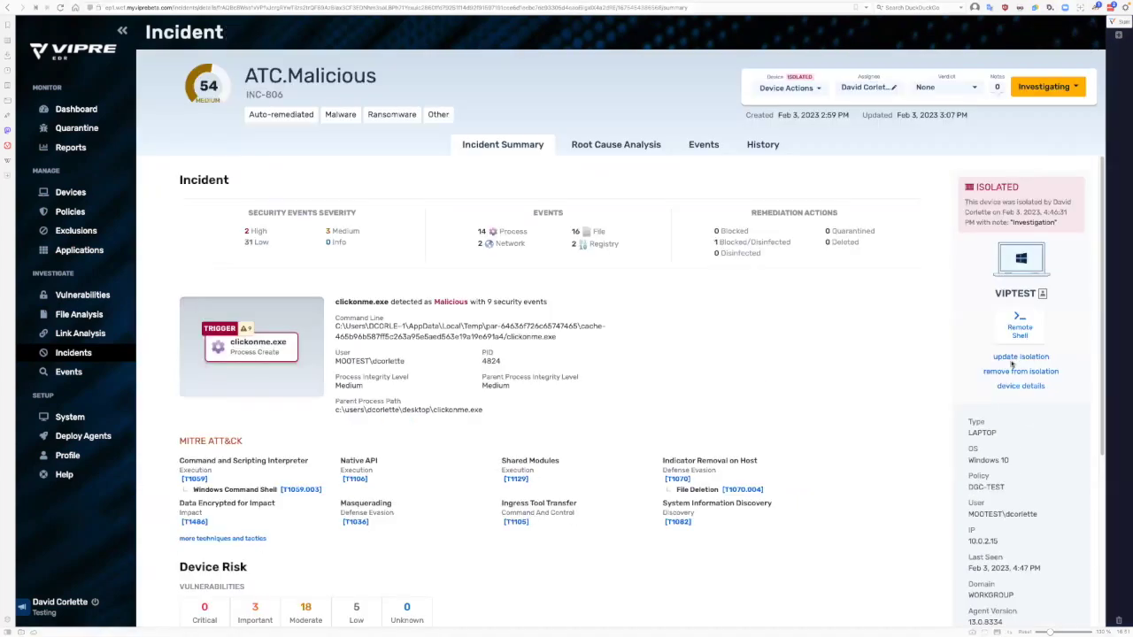
left_click(1020, 324)
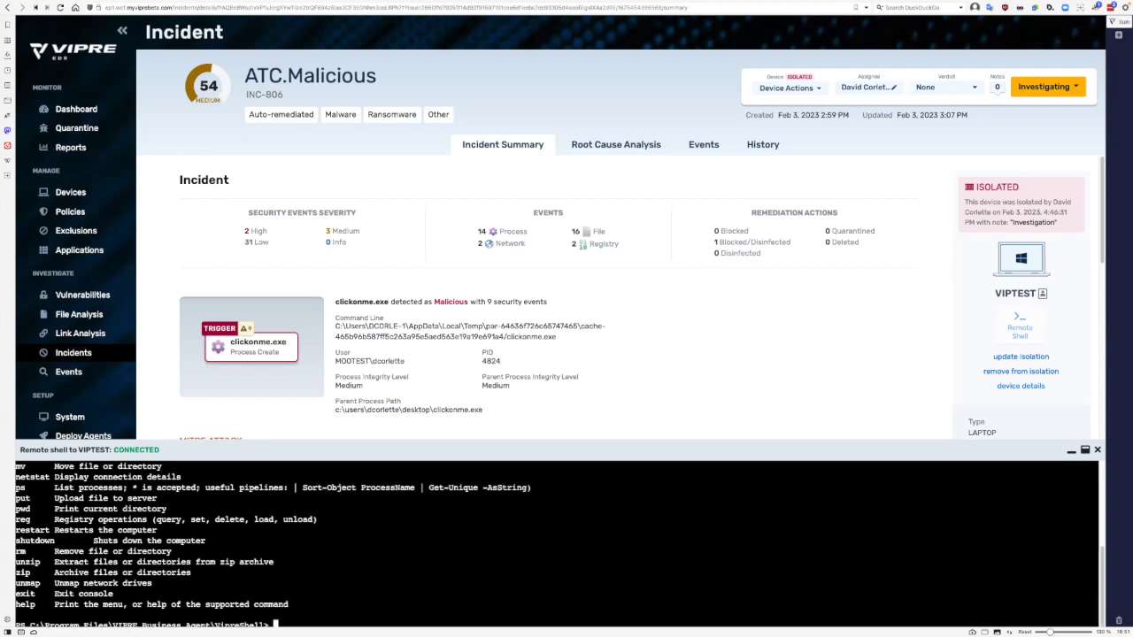
type("cd \\Users\\dcorlette\\Desktop")
key("Return")
type("rm ")
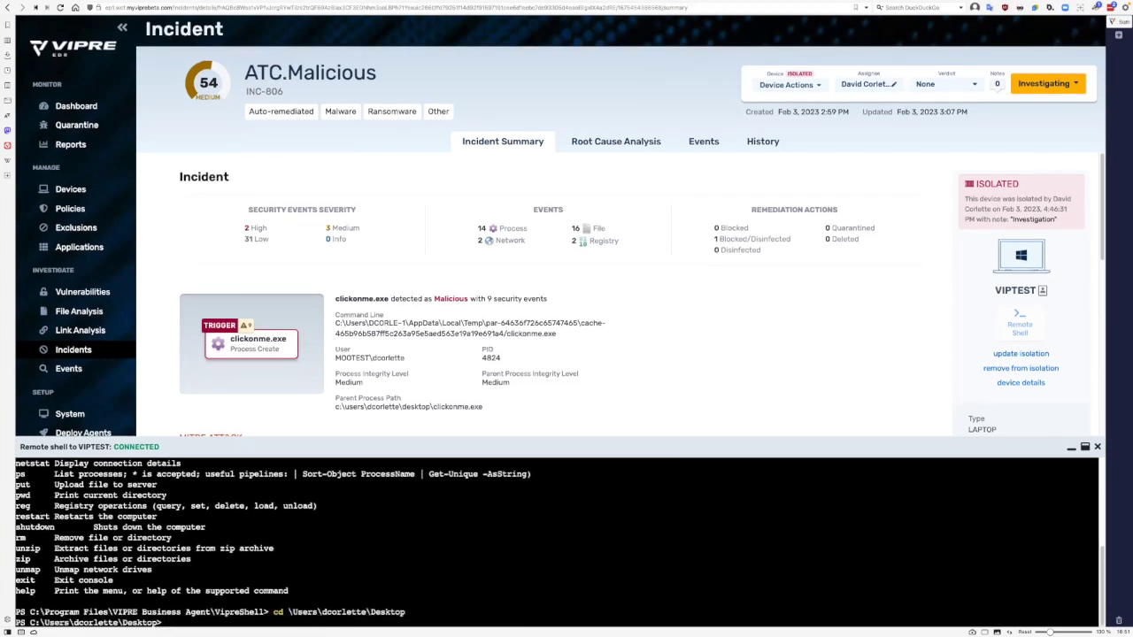
type("bad.bat")
key("Return")
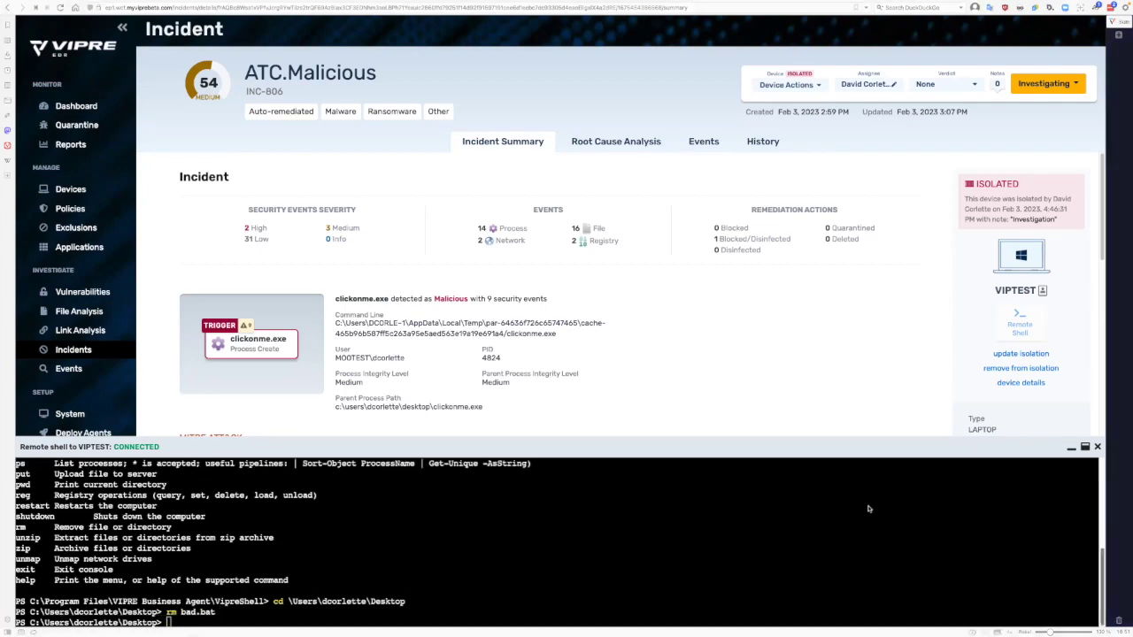
left_click(1098, 447)
- Close INC-806 with verdict True Positive and the note 'Send this guy to SAT'
left_click(646, 304)
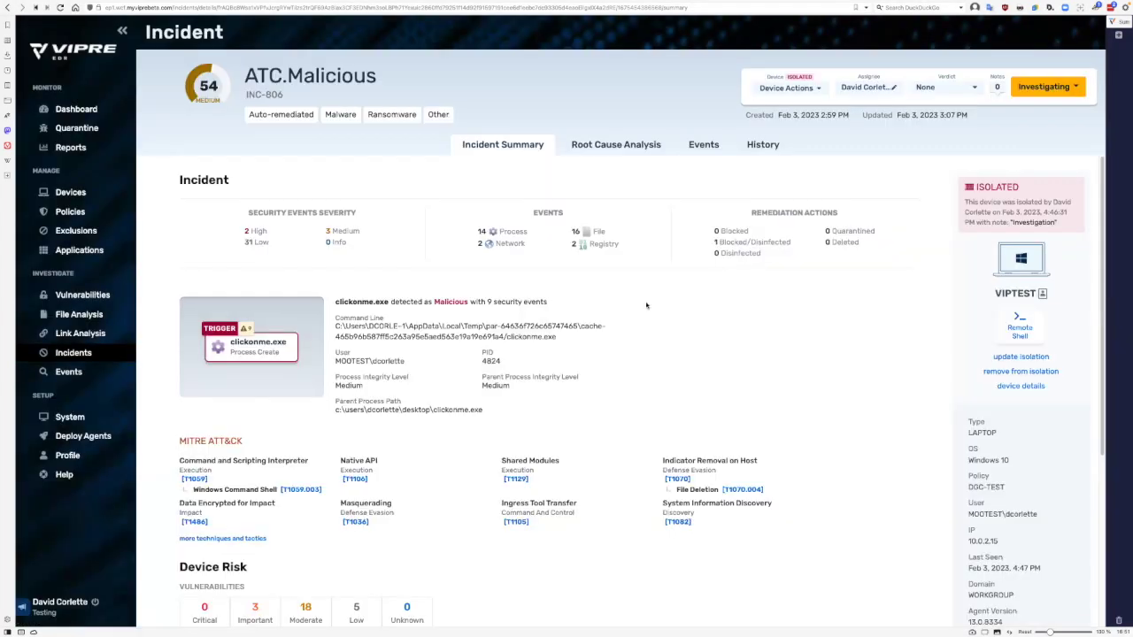
left_click(1024, 92)
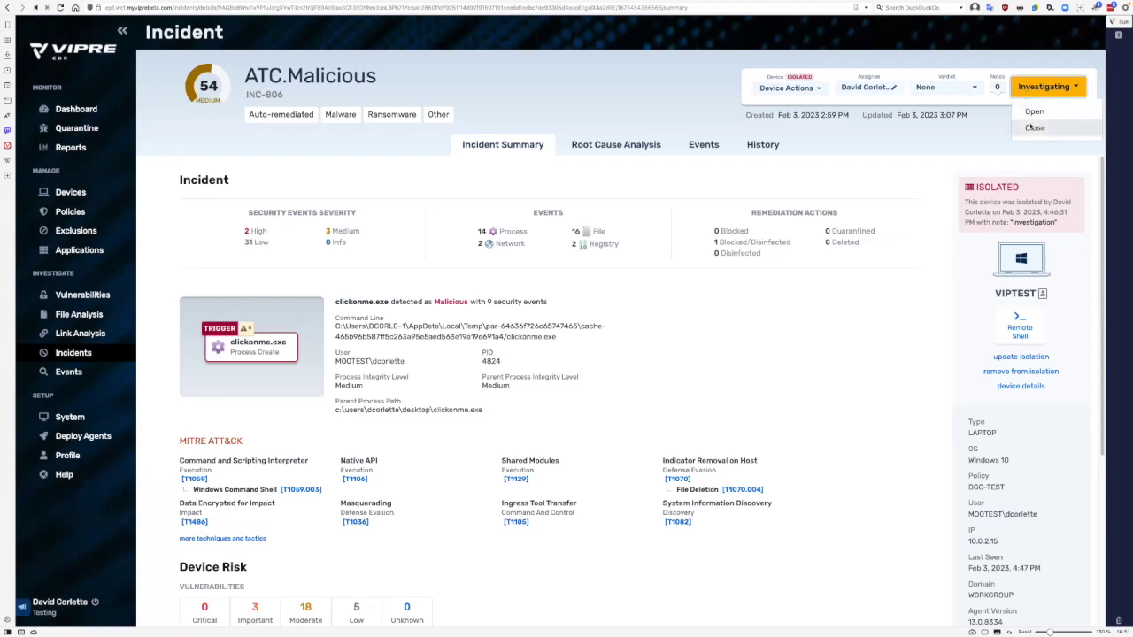
left_click(1031, 128)
type("Sen")
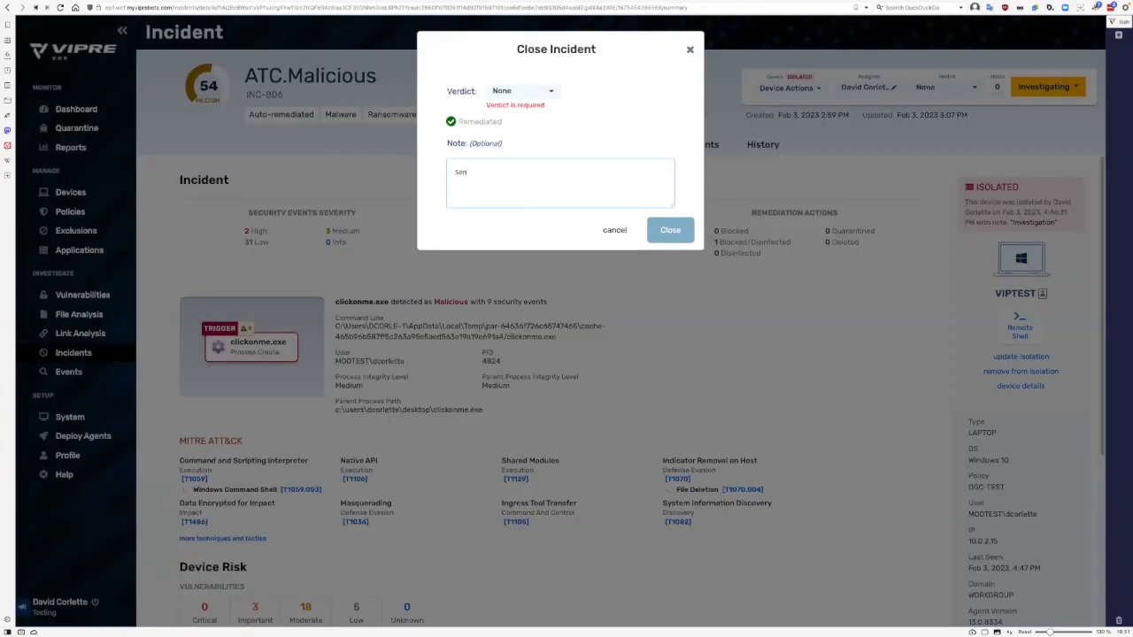
type("d this guy to SAT")
left_click(502, 92)
left_click(531, 126)
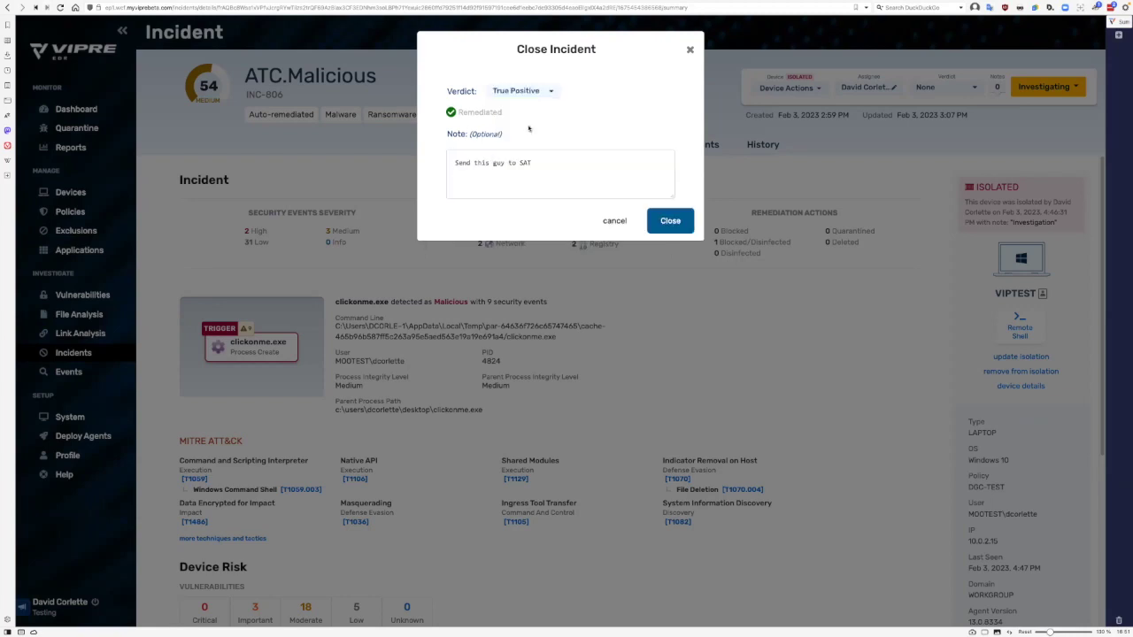
left_click(663, 224)
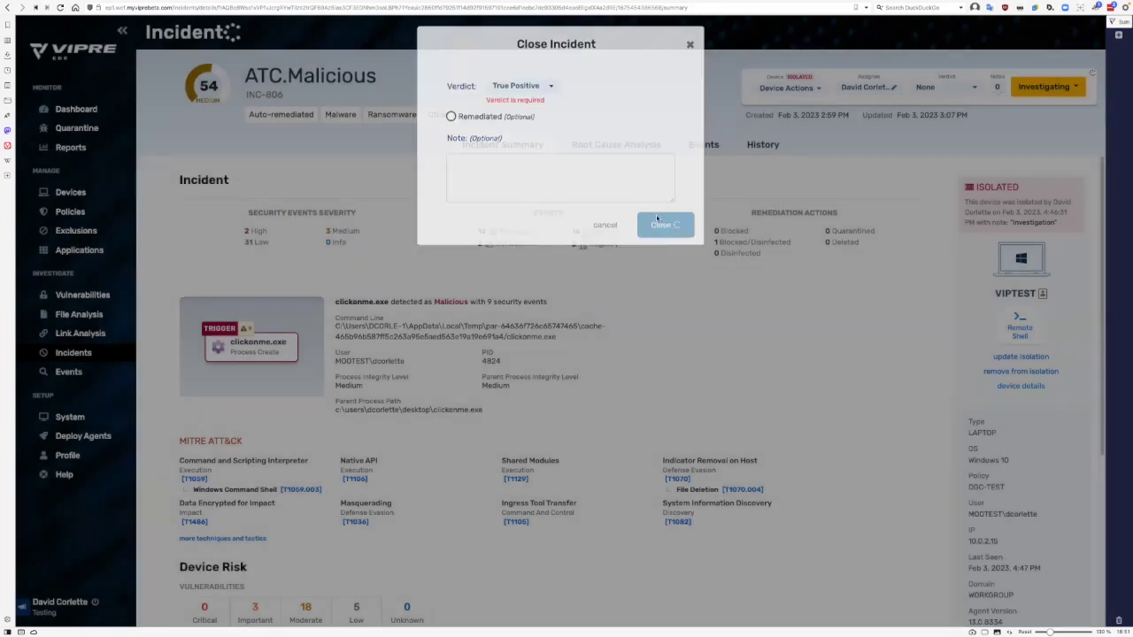